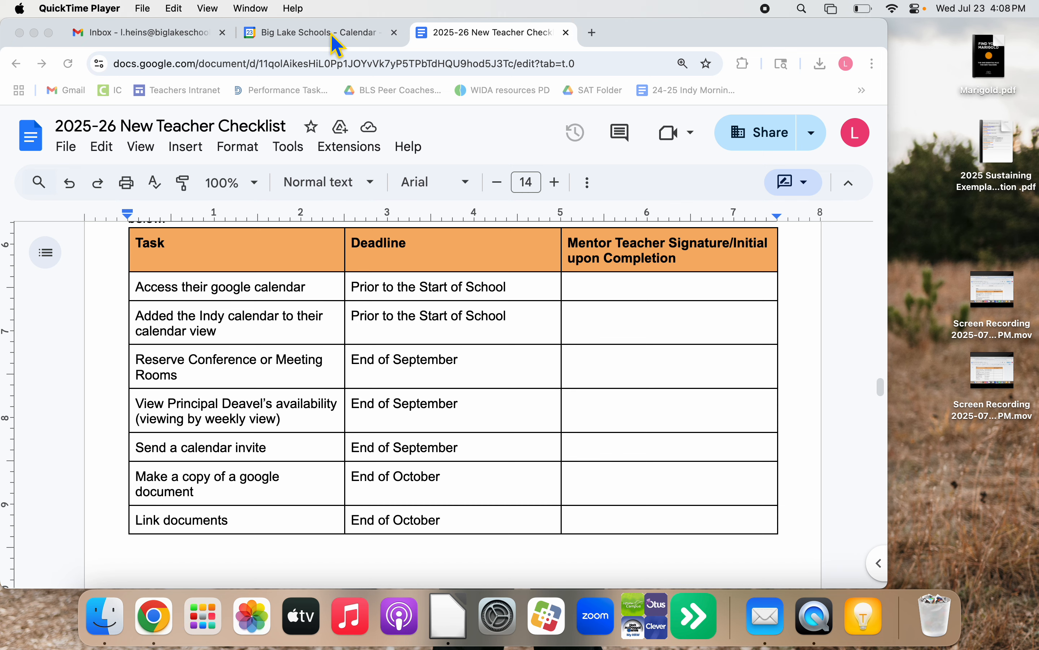
Switch to the Google Calendar page and expand the browser window to full screen.
{"action": "left_click", "coordinate": [331, 34]}
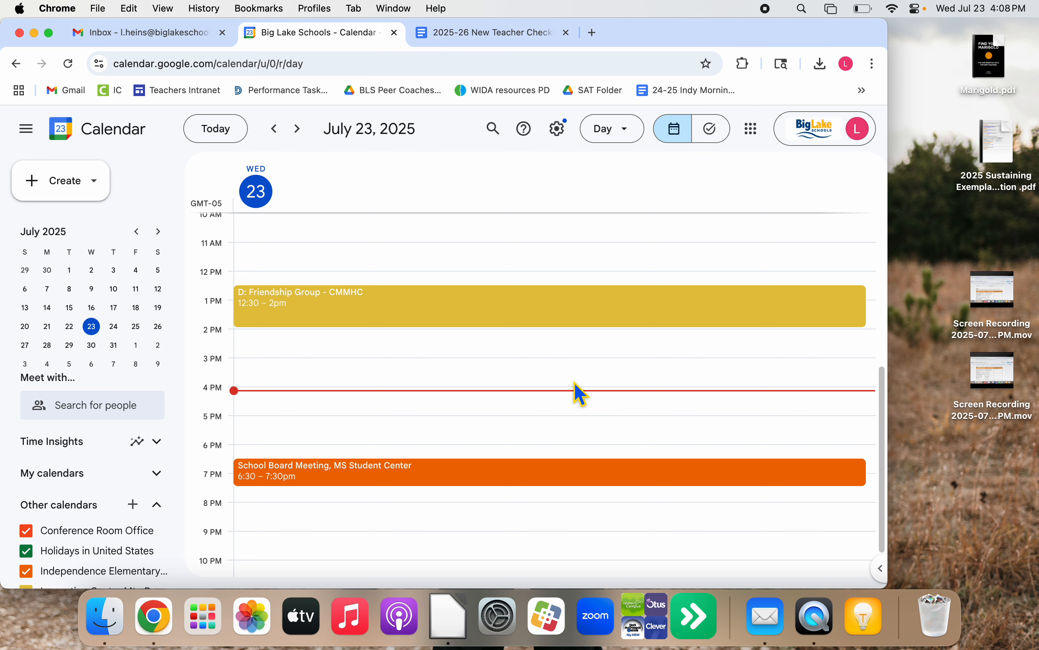
{"action": "left_click", "coordinate": [49, 35]}
{"action": "left_click", "coordinate": [494, 23]}
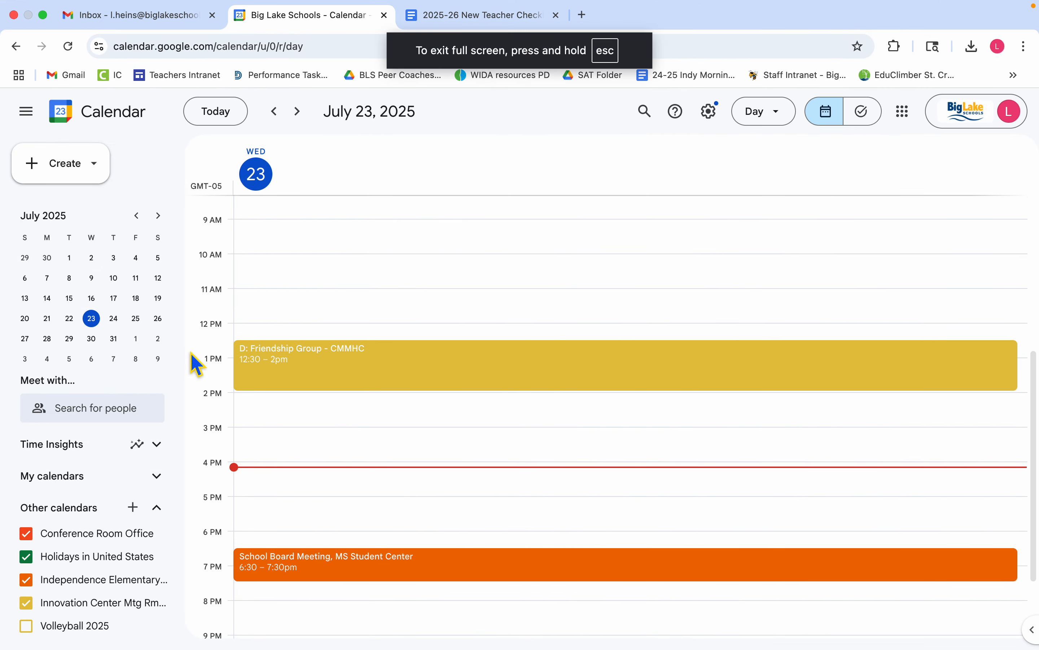
Find the principal among the people to meet with and show their calendar alongside the own one.
{"action": "left_click", "coordinate": [121, 418]}
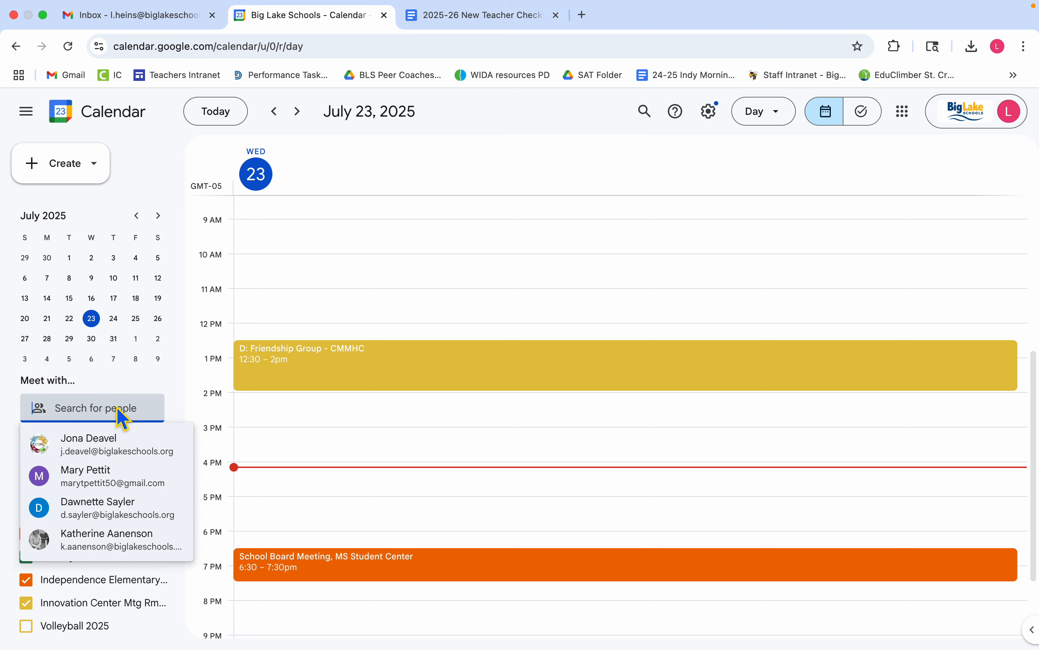
{"action": "type", "text": "jona"}
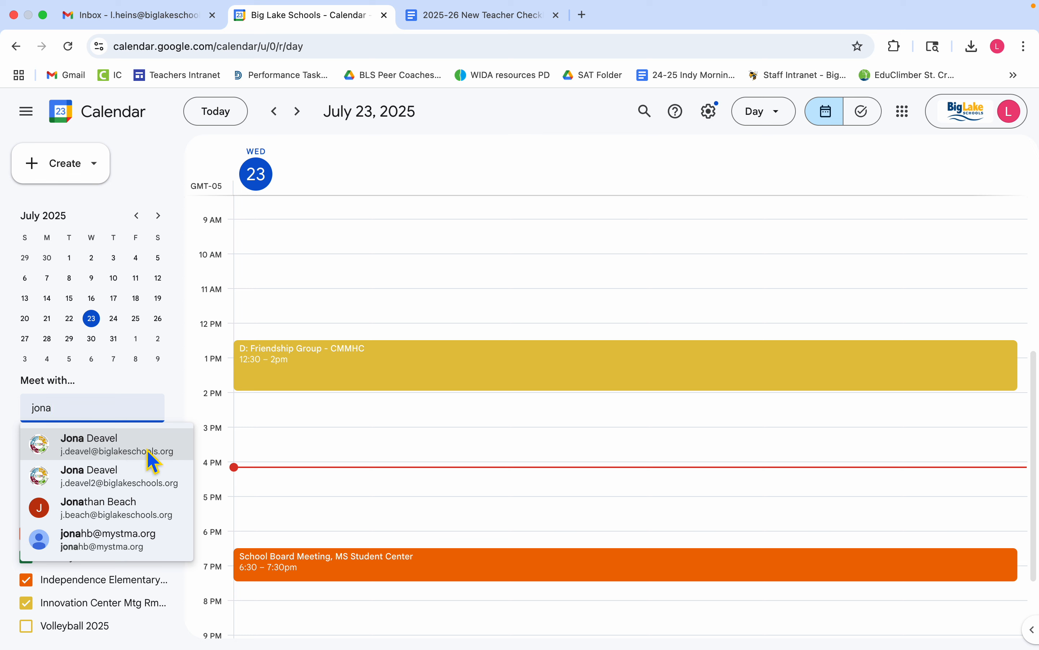
{"action": "left_click", "coordinate": [126, 447]}
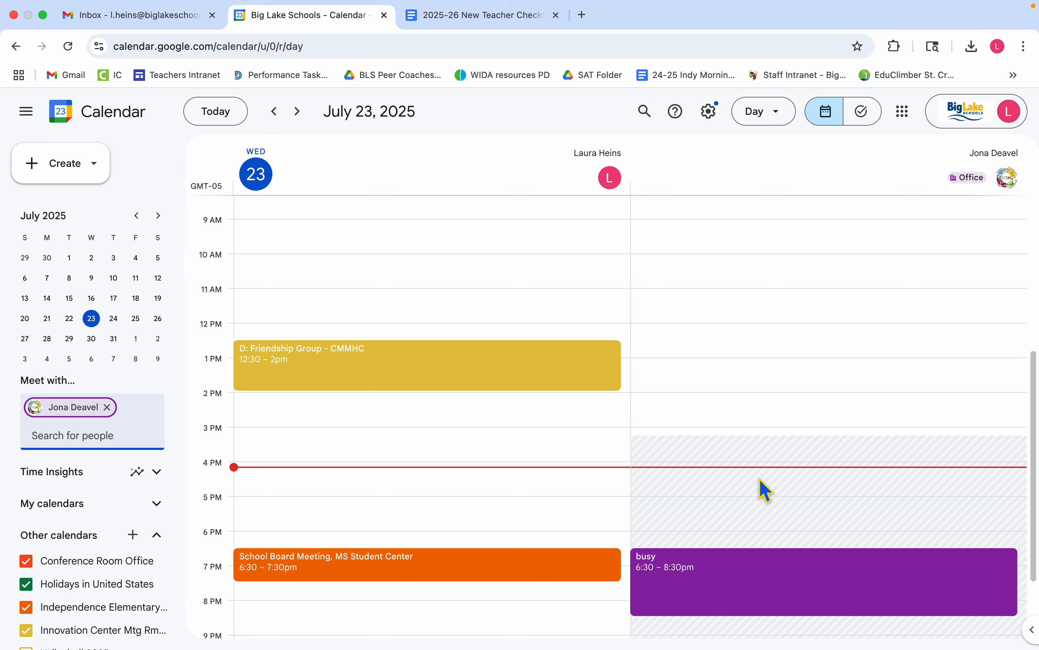
Switch the calendar to Week view and examine the principal's busy times across the week.
{"action": "left_click", "coordinate": [788, 122]}
{"action": "left_click", "coordinate": [785, 183]}
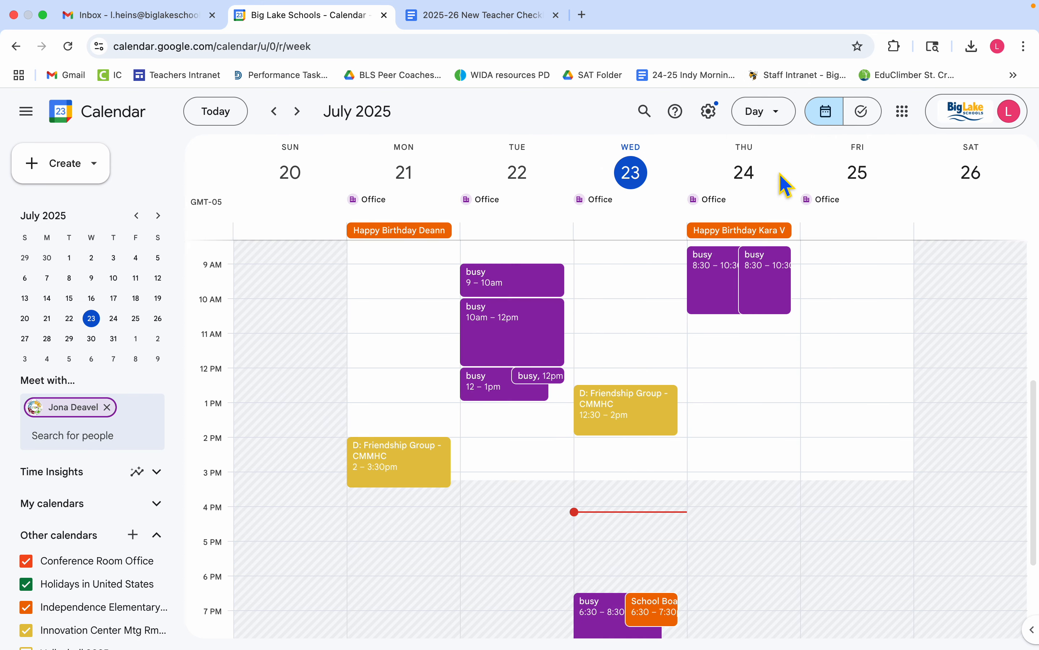
{"action": "scroll", "coordinate": [752, 343], "scroll_direction": "up", "scroll_amount": 5}
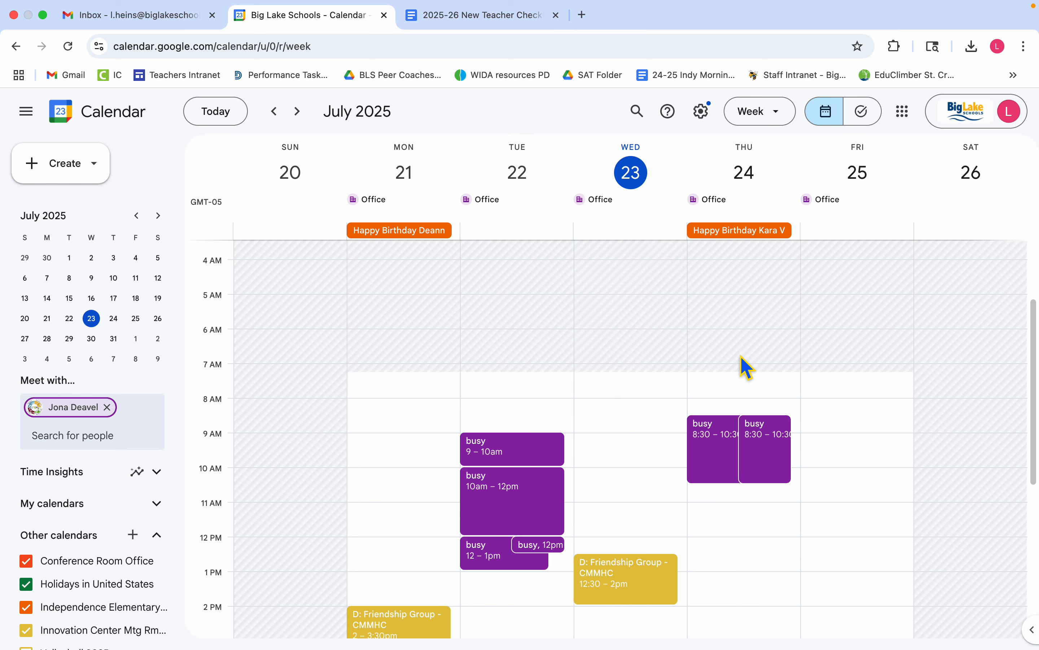
{"action": "scroll", "coordinate": [747, 367], "scroll_direction": "down", "scroll_amount": 4}
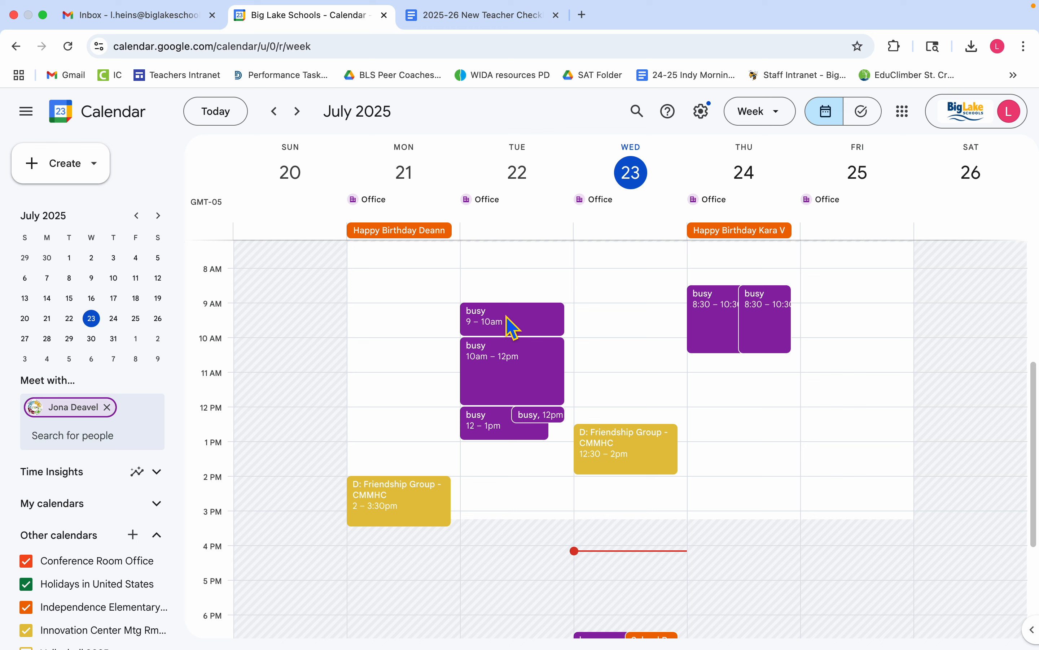
Switch the calendar to Day view and compare both people's schedules for July 23, 2025.
{"action": "left_click", "coordinate": [781, 121]}
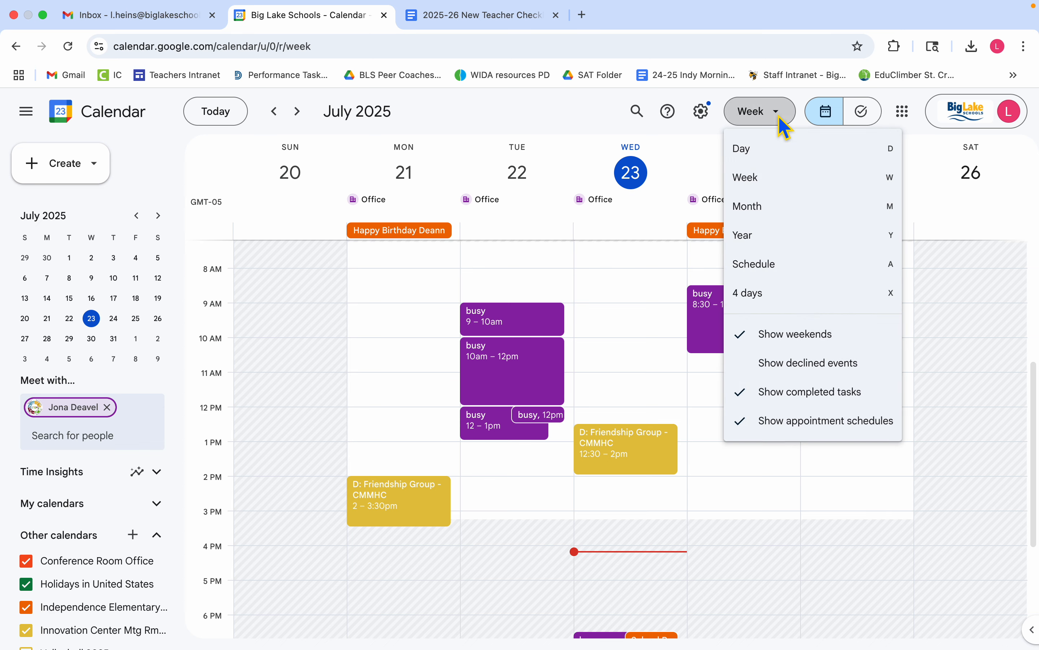
{"action": "left_click", "coordinate": [775, 151]}
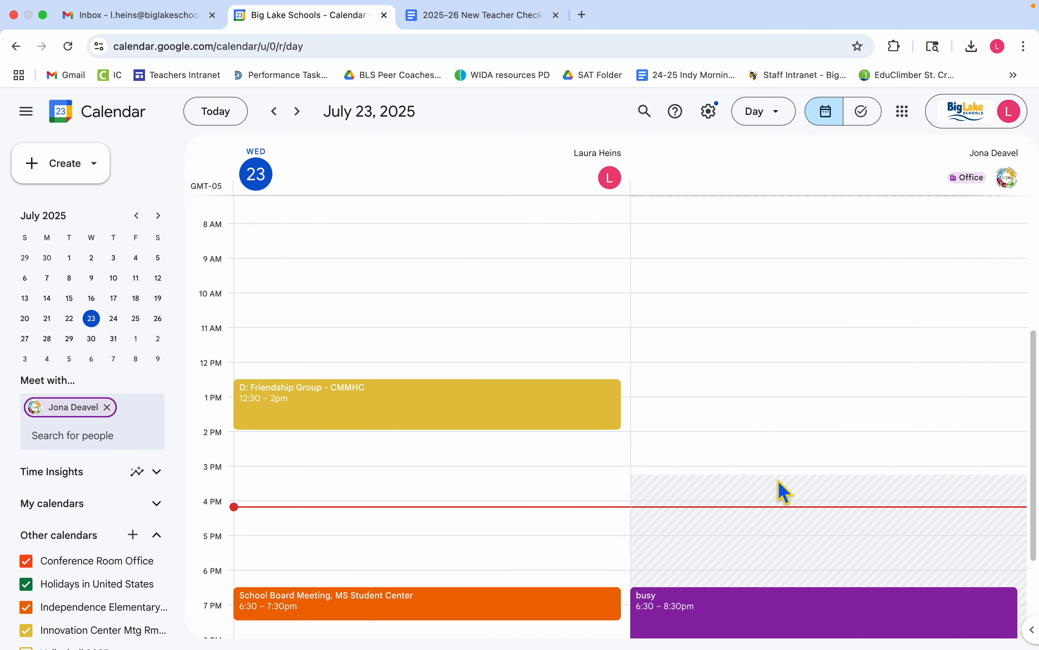
{"action": "scroll", "coordinate": [779, 491], "scroll_direction": "down", "scroll_amount": 3}
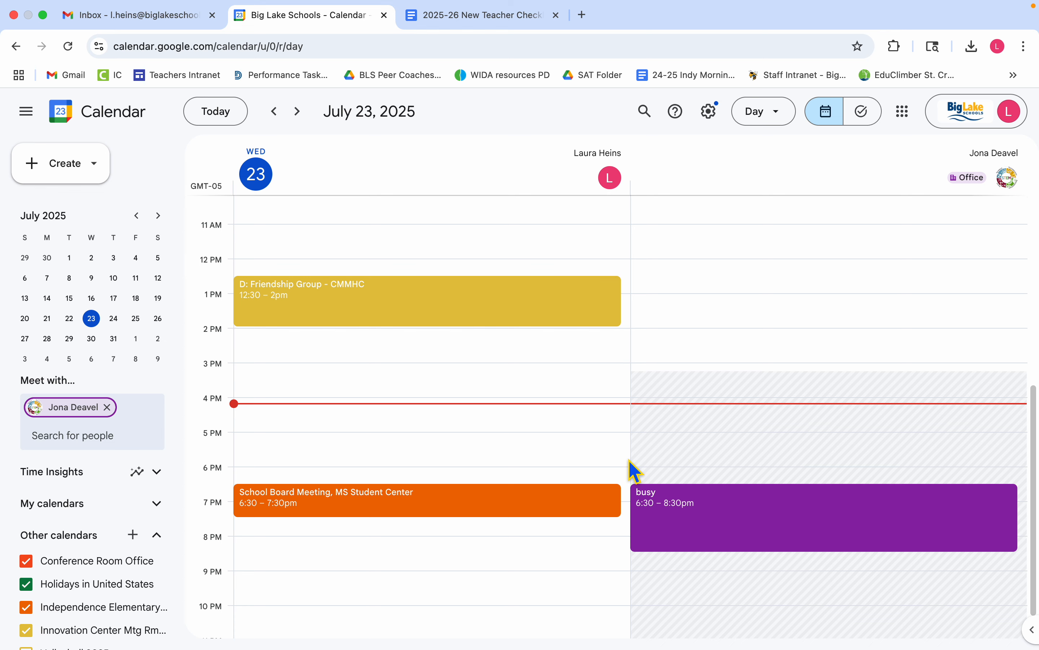
{"action": "scroll", "coordinate": [813, 500], "scroll_direction": "down", "scroll_amount": 1}
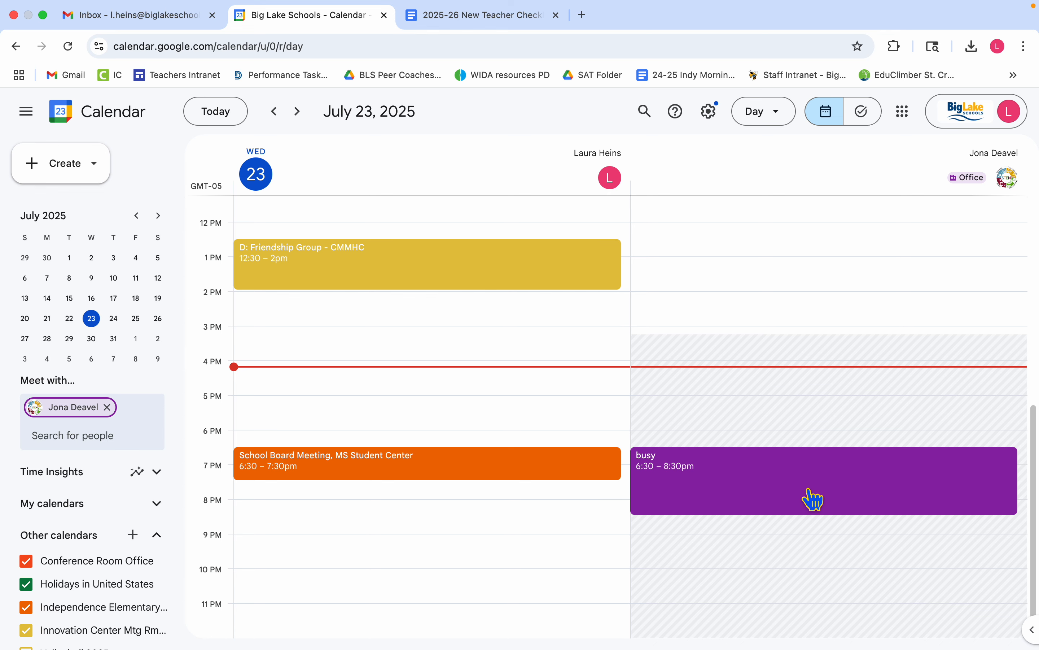
{"action": "scroll", "coordinate": [813, 500], "scroll_direction": "up", "scroll_amount": 6}
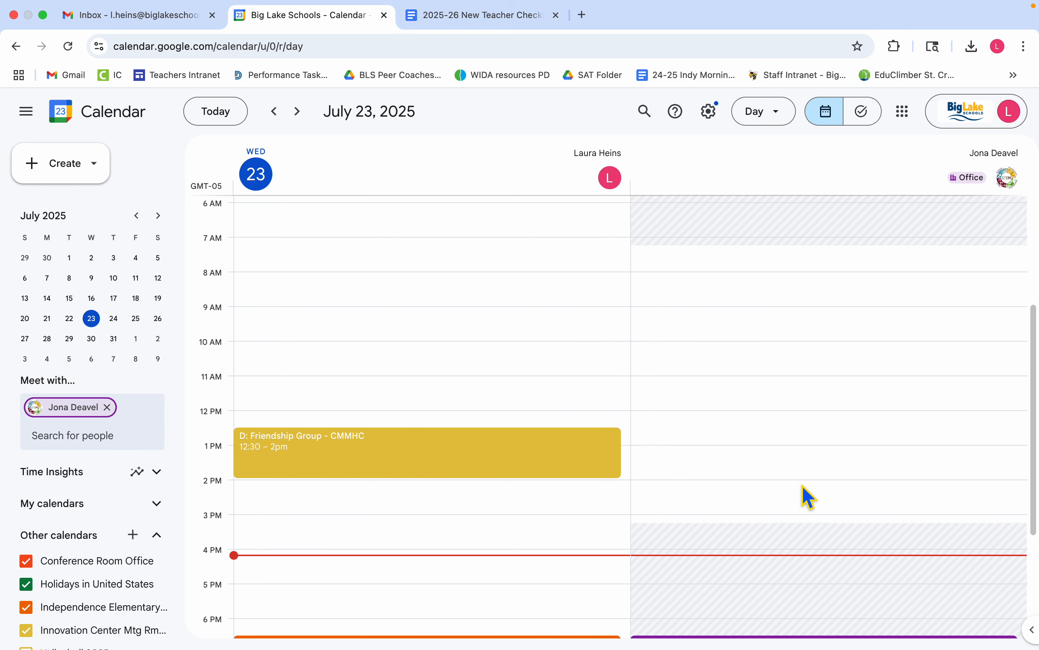
{"action": "scroll", "coordinate": [813, 499], "scroll_direction": "down", "scroll_amount": 5}
{"action": "scroll", "coordinate": [813, 500], "scroll_direction": "up", "scroll_amount": 8}
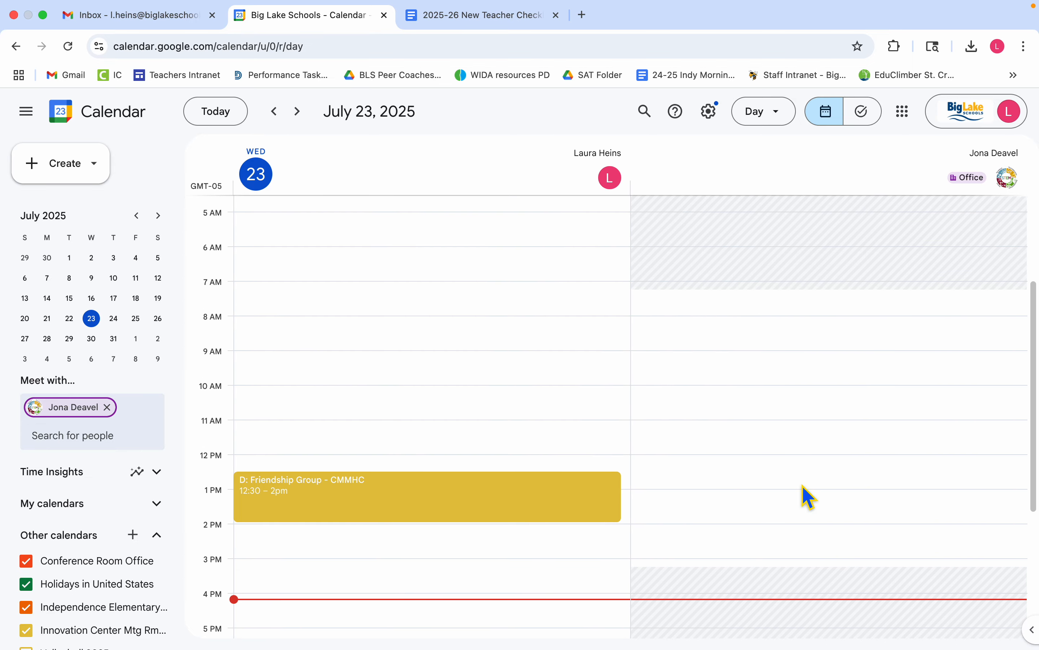
{"action": "scroll", "coordinate": [805, 497], "scroll_direction": "up", "scroll_amount": 2}
{"action": "scroll", "coordinate": [803, 497], "scroll_direction": "down", "scroll_amount": 3}
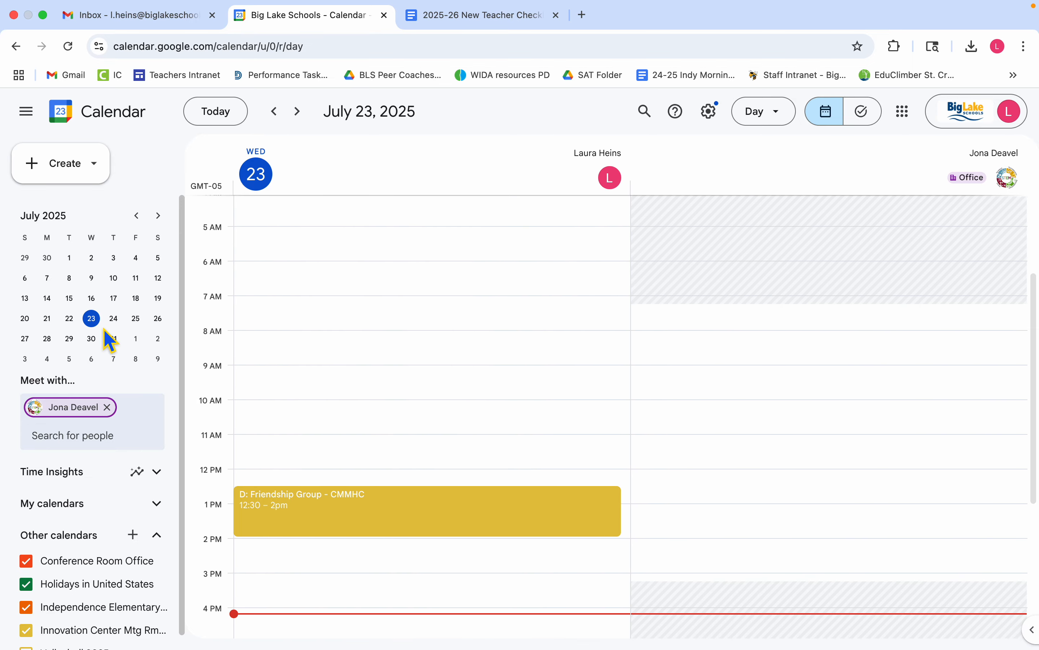
Go to September 10, 2025 in the calendar and check the principal's open times that day.
{"action": "left_click", "coordinate": [158, 215]}
{"action": "left_click", "coordinate": [158, 215]}
{"action": "left_click", "coordinate": [158, 215]}
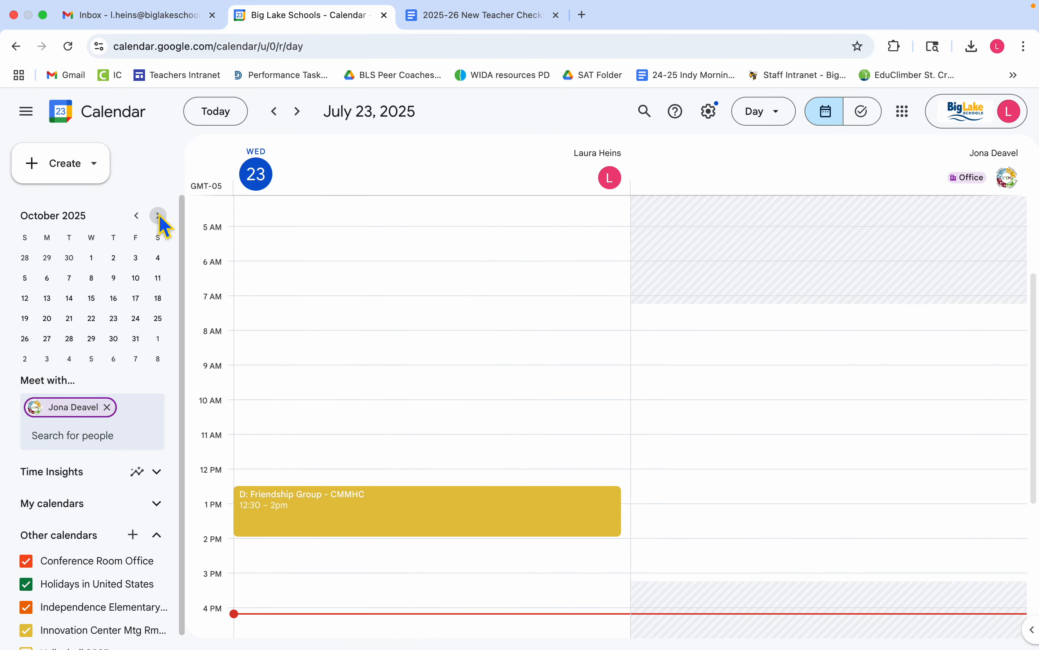
{"action": "left_click", "coordinate": [136, 215]}
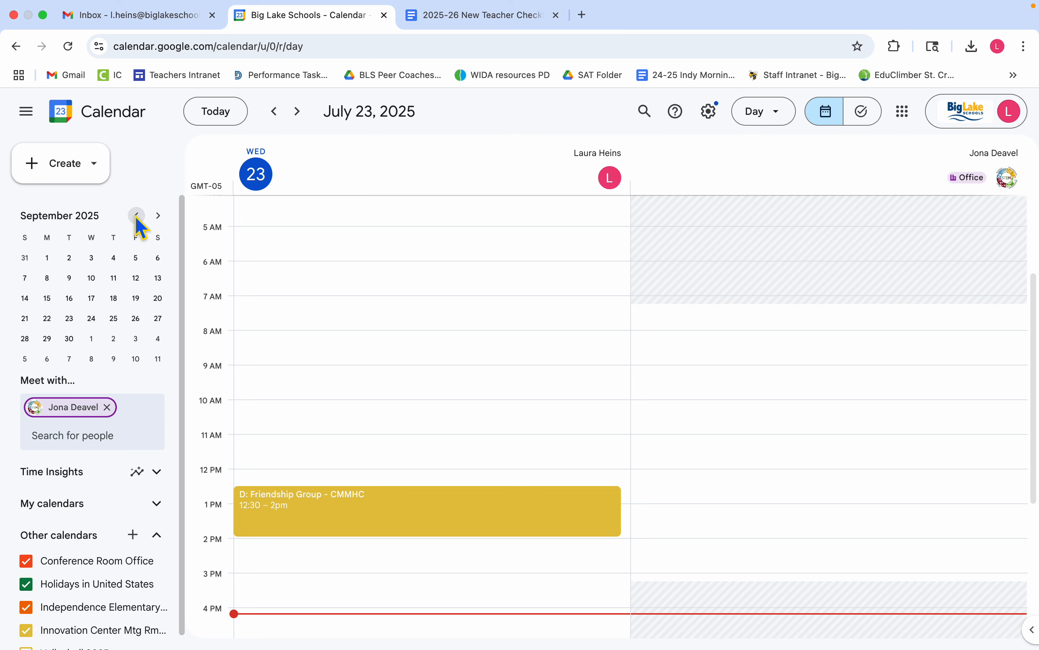
{"action": "left_click", "coordinate": [91, 278]}
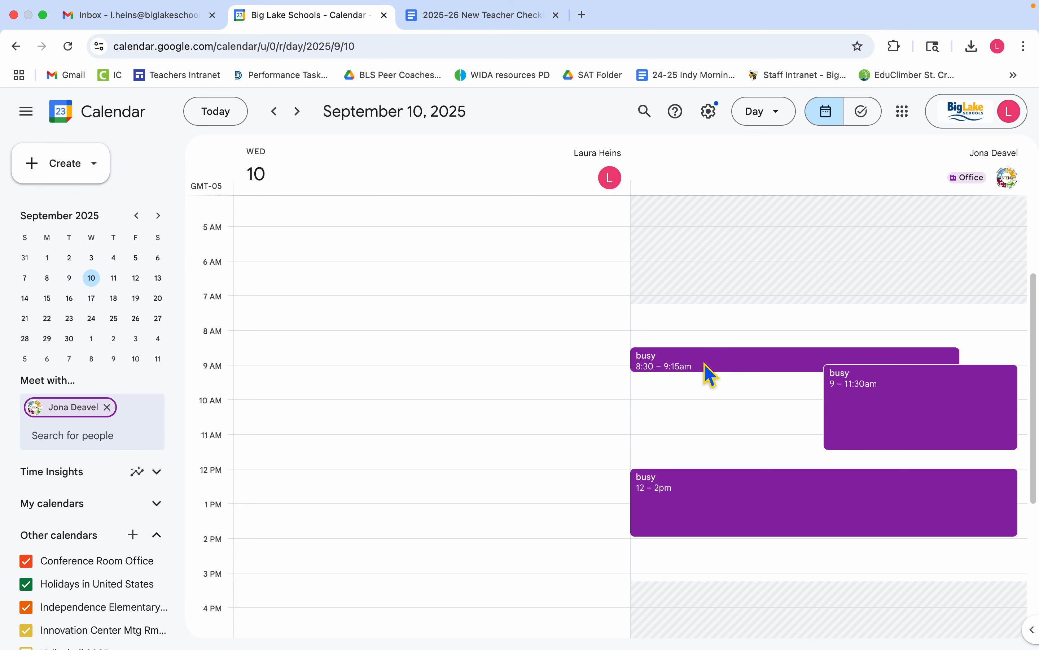
{"action": "scroll", "coordinate": [881, 430], "scroll_direction": "down", "scroll_amount": 2}
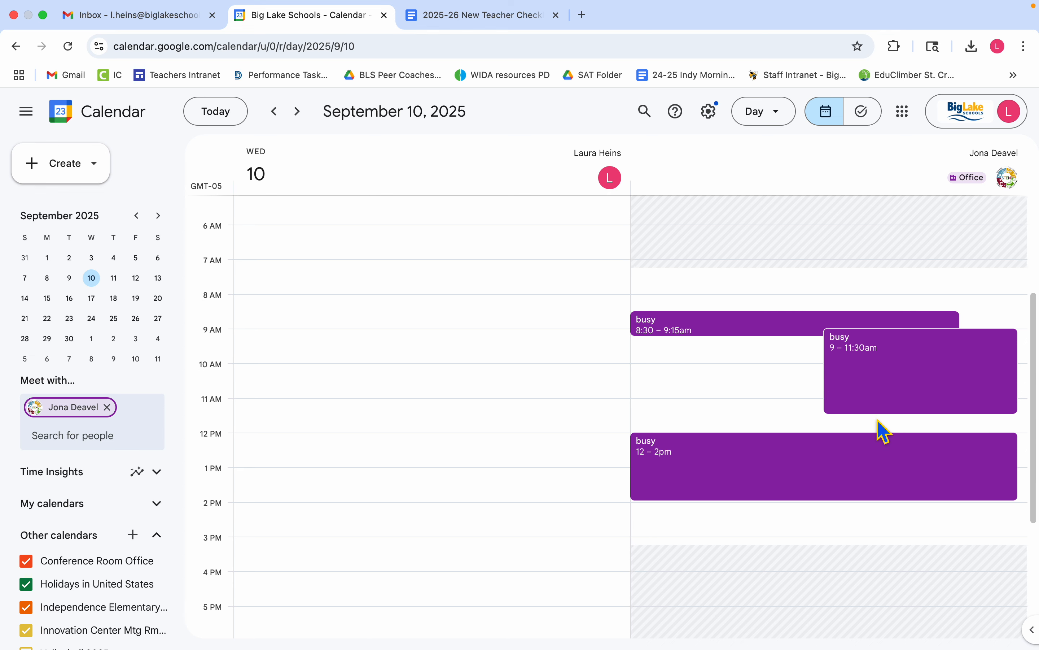
{"action": "scroll", "coordinate": [882, 431], "scroll_direction": "up", "scroll_amount": 1}
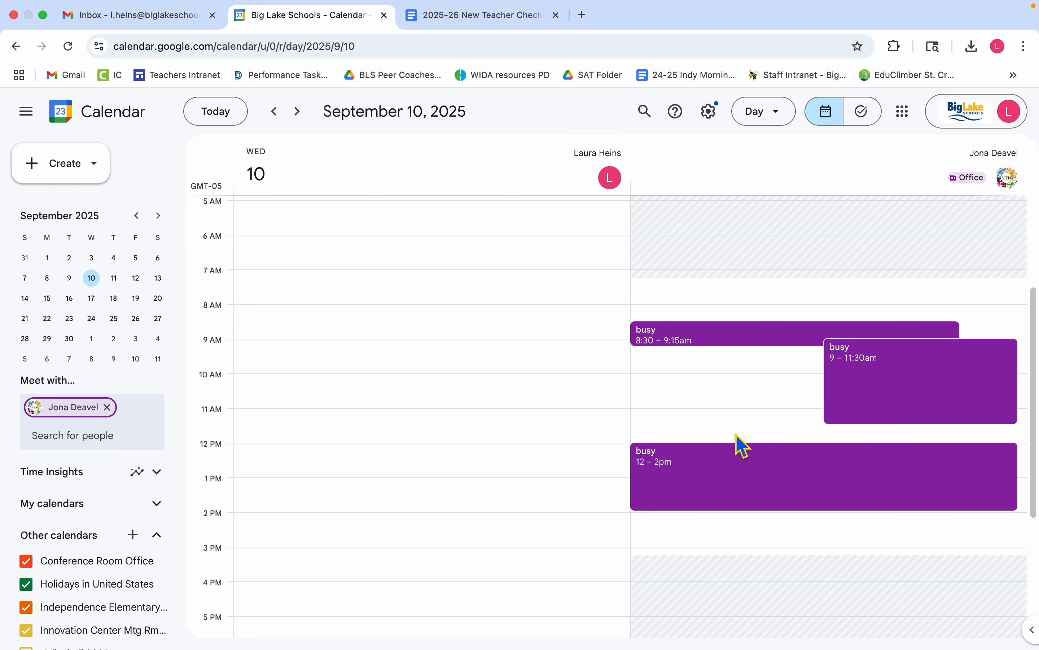
{"action": "left_click", "coordinate": [678, 433]}
{"action": "left_click", "coordinate": [260, 448]}
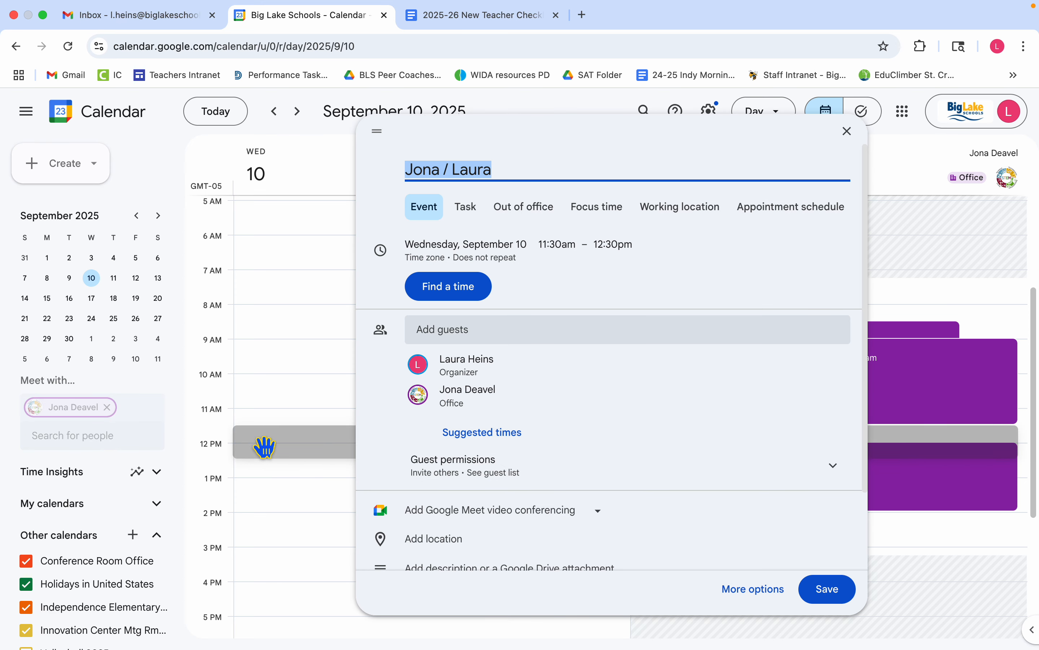
{"action": "left_click", "coordinate": [509, 184]}
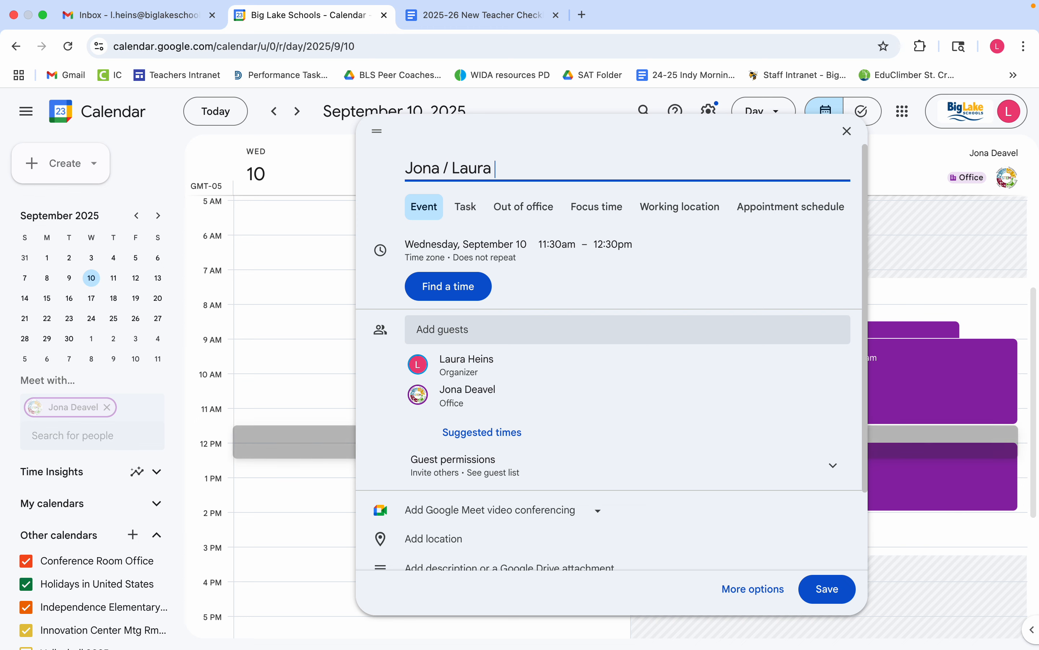
{"action": "type", "text": "- Check in"}
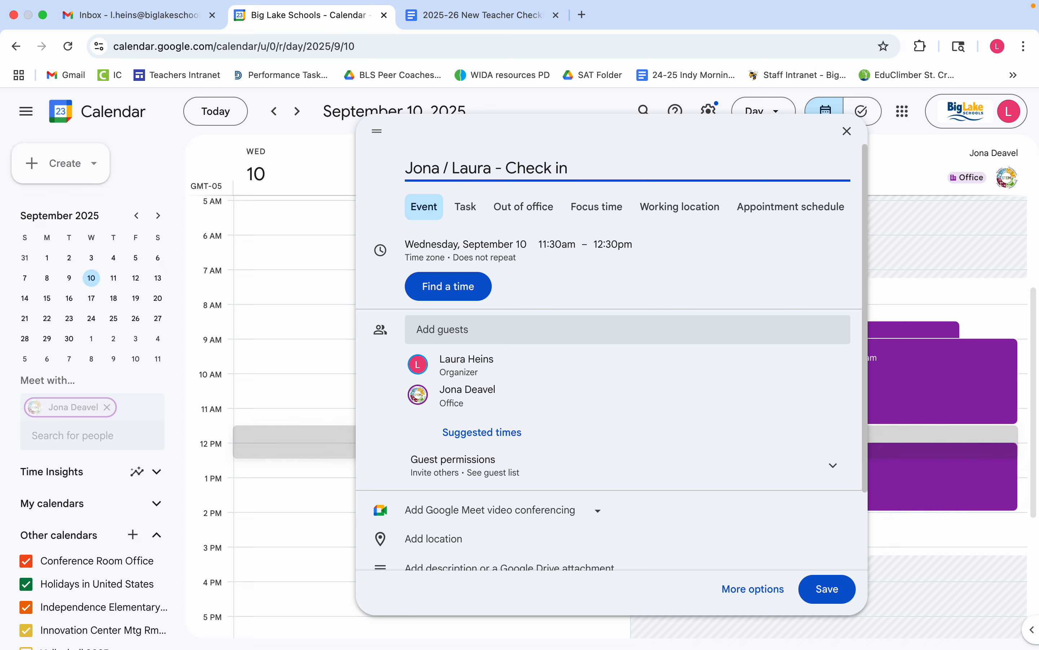
{"action": "key", "text": "BackSpace"}
{"action": "key", "text": "BackSpace"}
{"action": "key", "text": "BackSpace"}
{"action": "key", "text": "BackSpace"}
{"action": "key", "text": "BackSpace"}
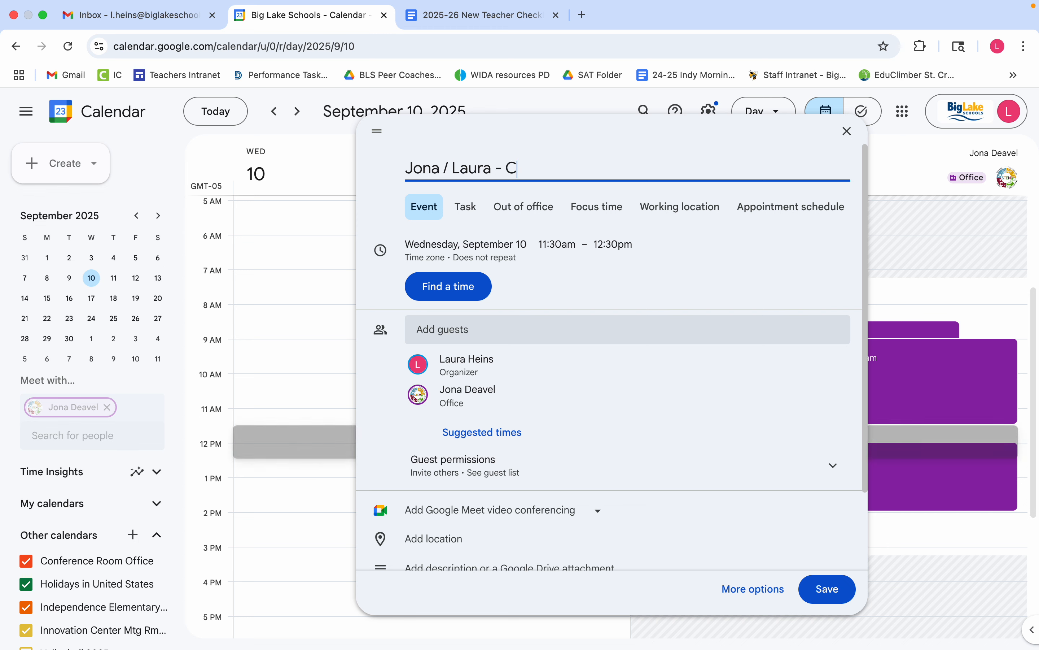
{"action": "key", "text": "BackSpace"}
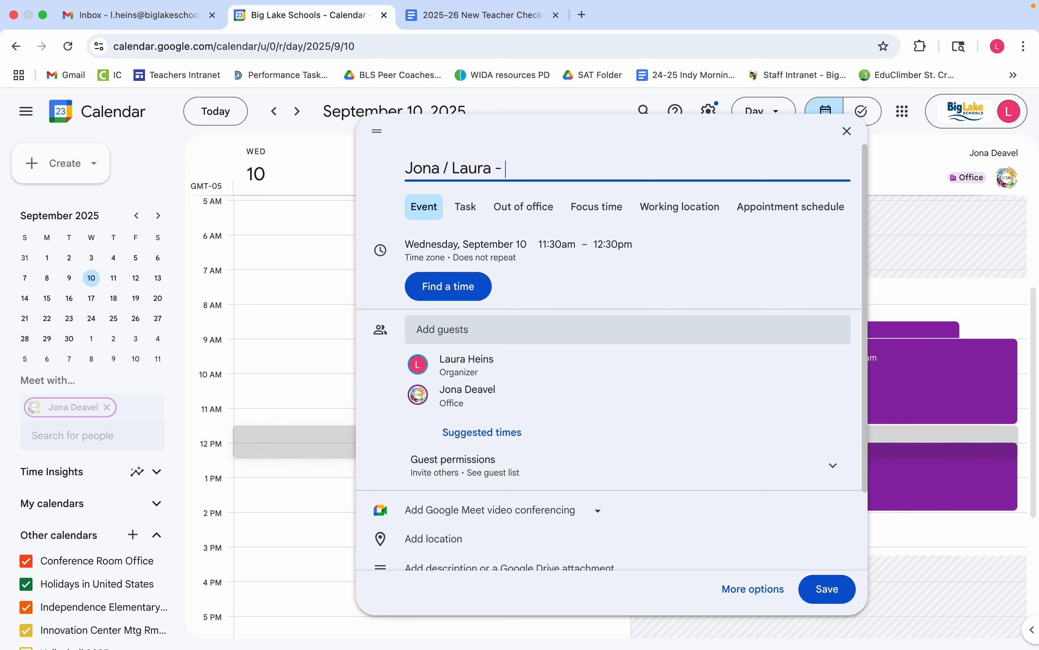
{"action": "type", "text": "Take "}
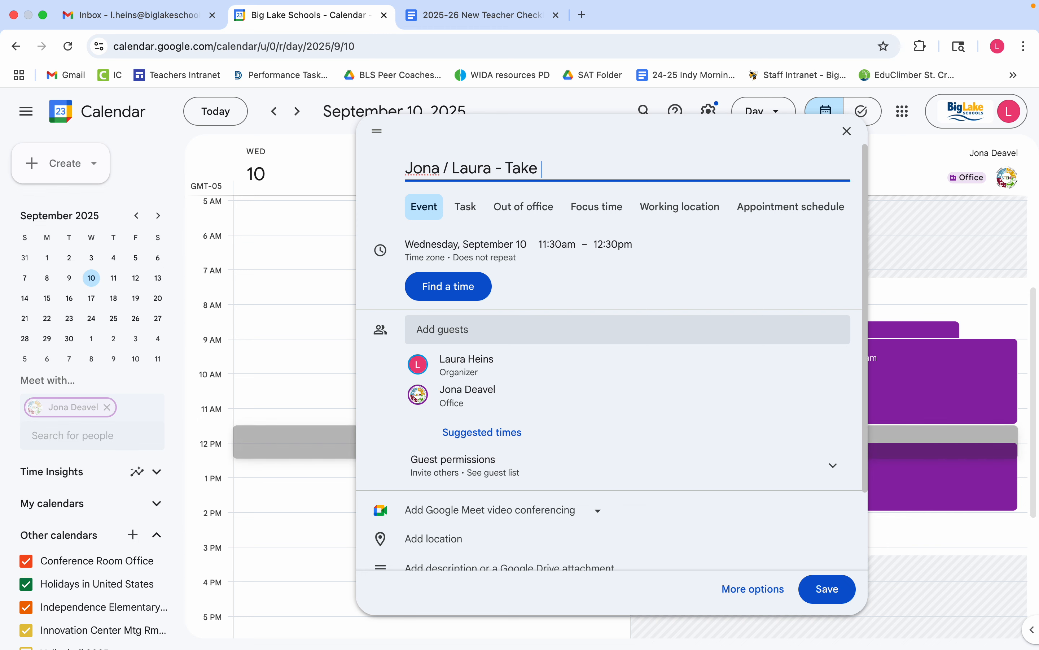
{"action": "type", "text": "20"}
{"action": "left_click", "coordinate": [848, 135]}
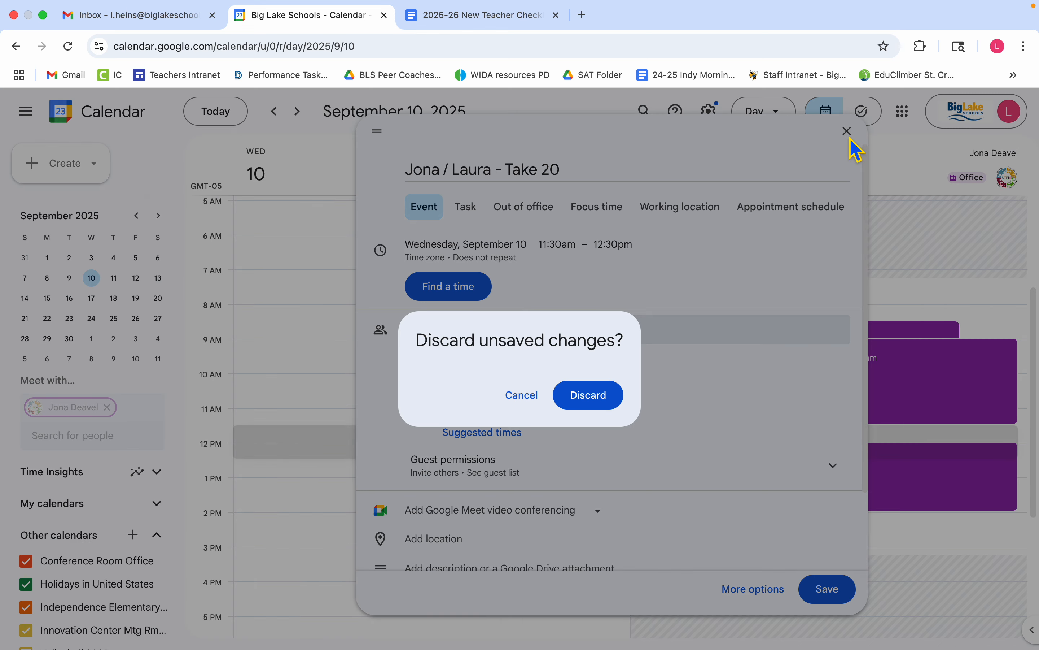
{"action": "left_click", "coordinate": [598, 397]}
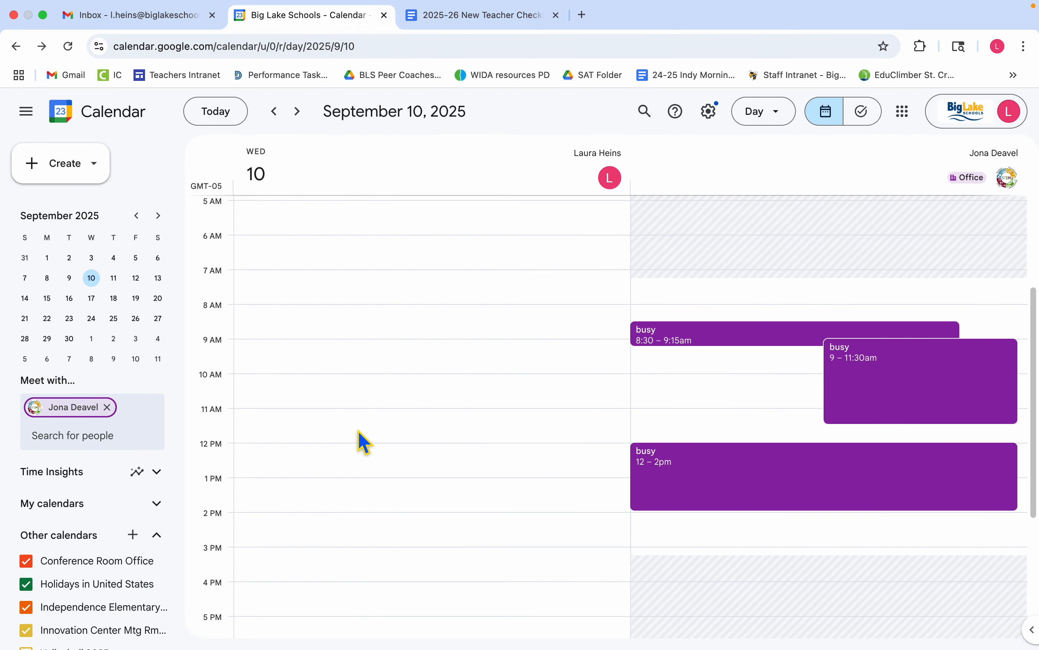
Start an event with the principal at 11:30am on September 10 and append "- Take 20" to the suggested title.
{"action": "left_click", "coordinate": [251, 443]}
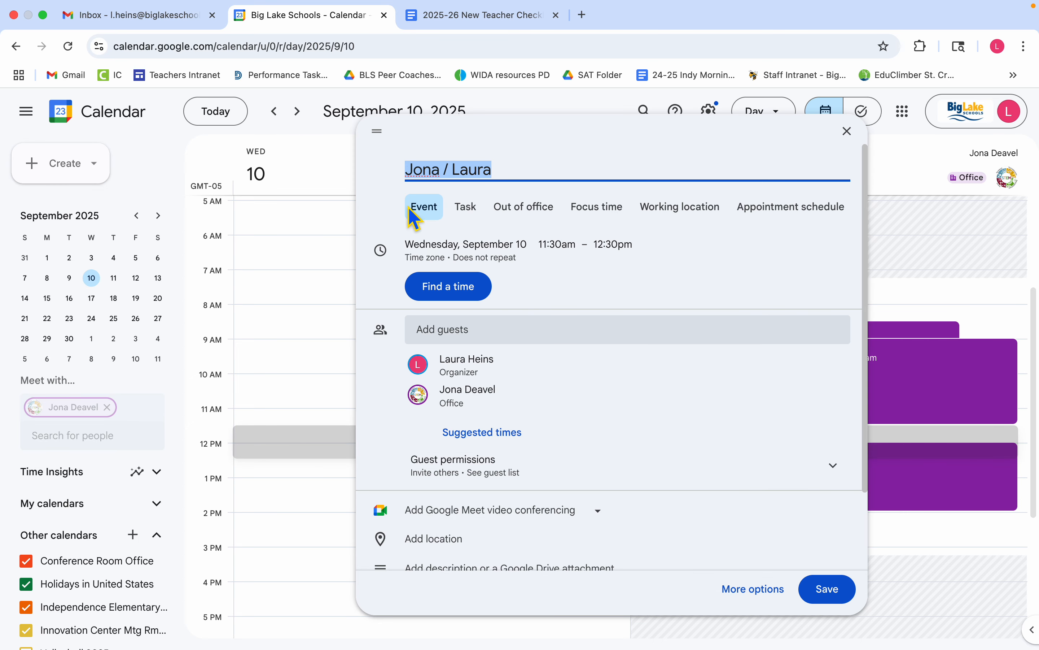
{"action": "left_click", "coordinate": [539, 181]}
{"action": "type", "text": "- Take 20"}
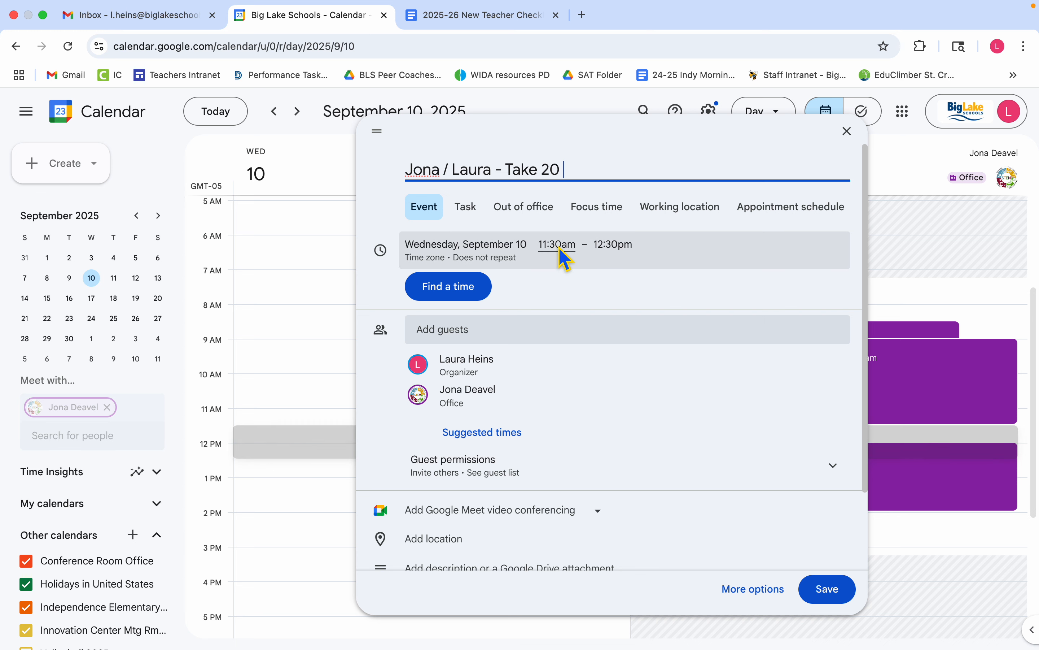
Set the event's end time to 11:50pm.
{"action": "left_click", "coordinate": [613, 248]}
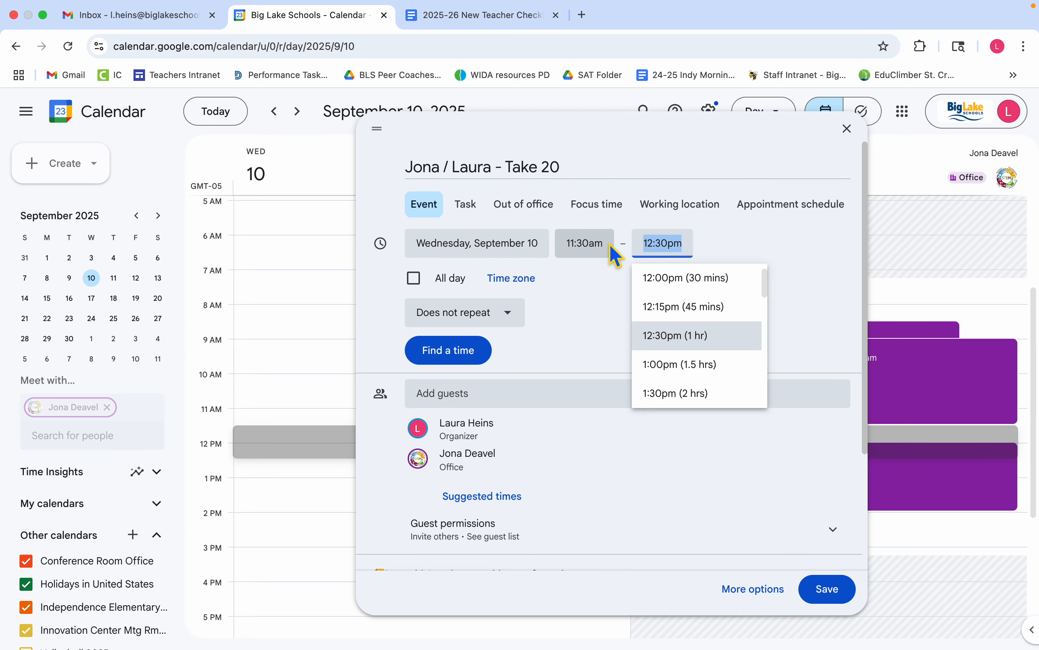
{"action": "left_click", "coordinate": [655, 249]}
{"action": "type", "text": "1"}
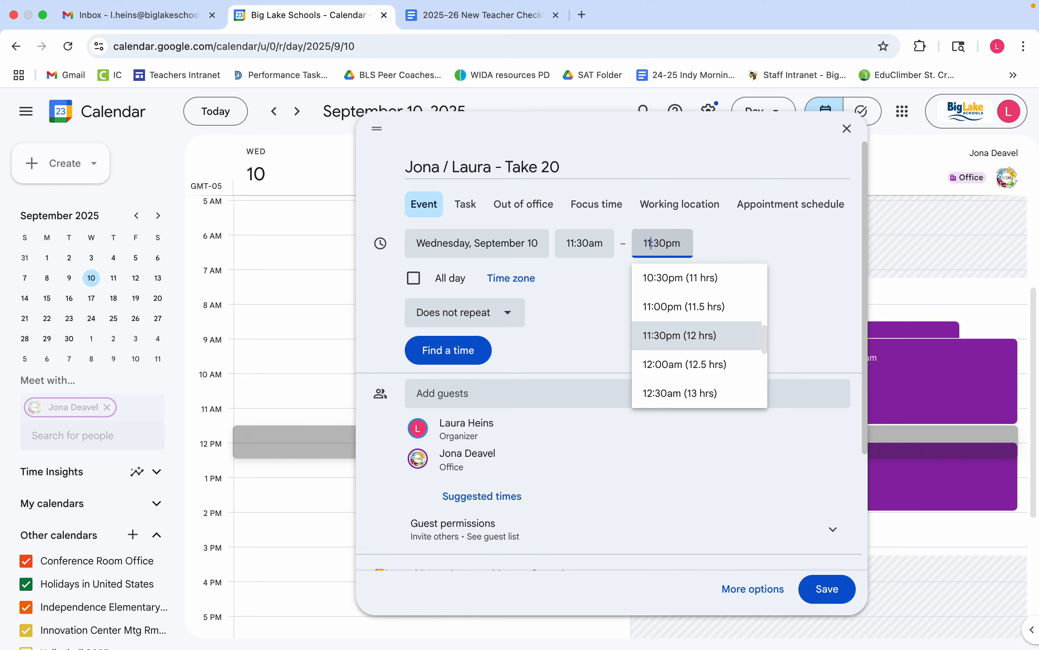
{"action": "left_click", "coordinate": [661, 248]}
{"action": "key", "text": "BackSpace"}
{"action": "type", "text": "5"}
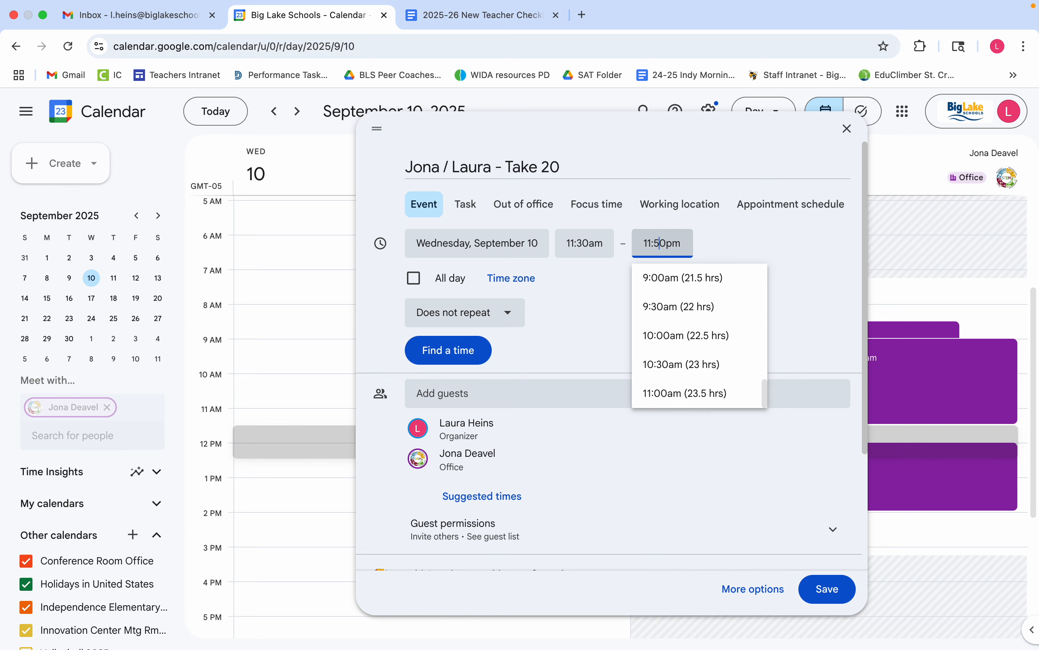
{"action": "left_click", "coordinate": [796, 251]}
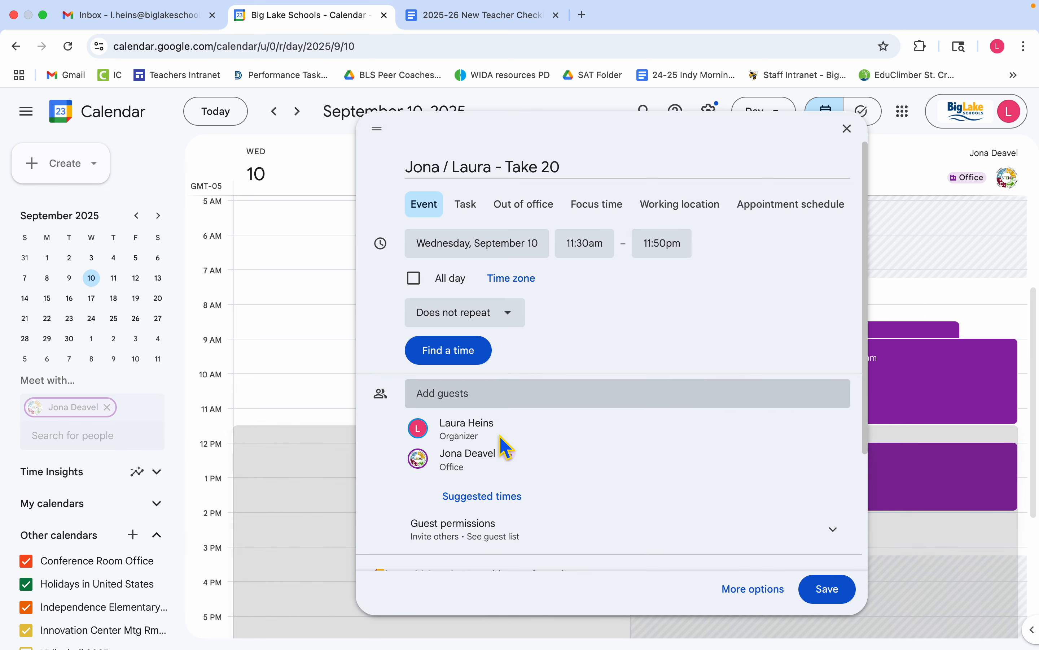
{"action": "mouse_move", "coordinate": [470, 470]}
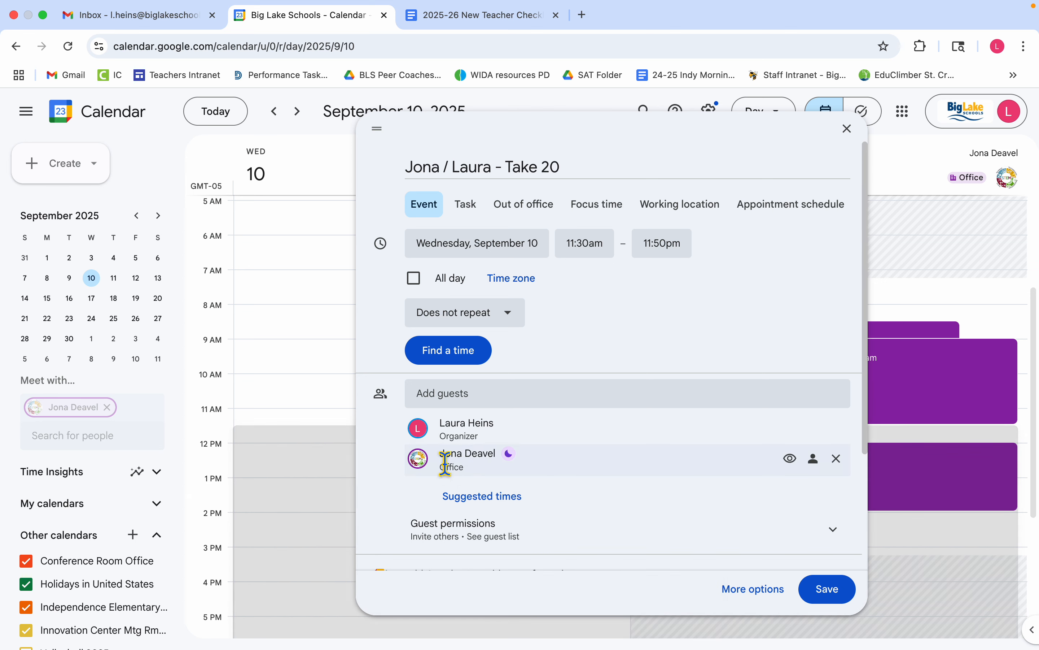
Add the assistant principal to the event's guest list and remove that guest again.
{"action": "left_click", "coordinate": [491, 399]}
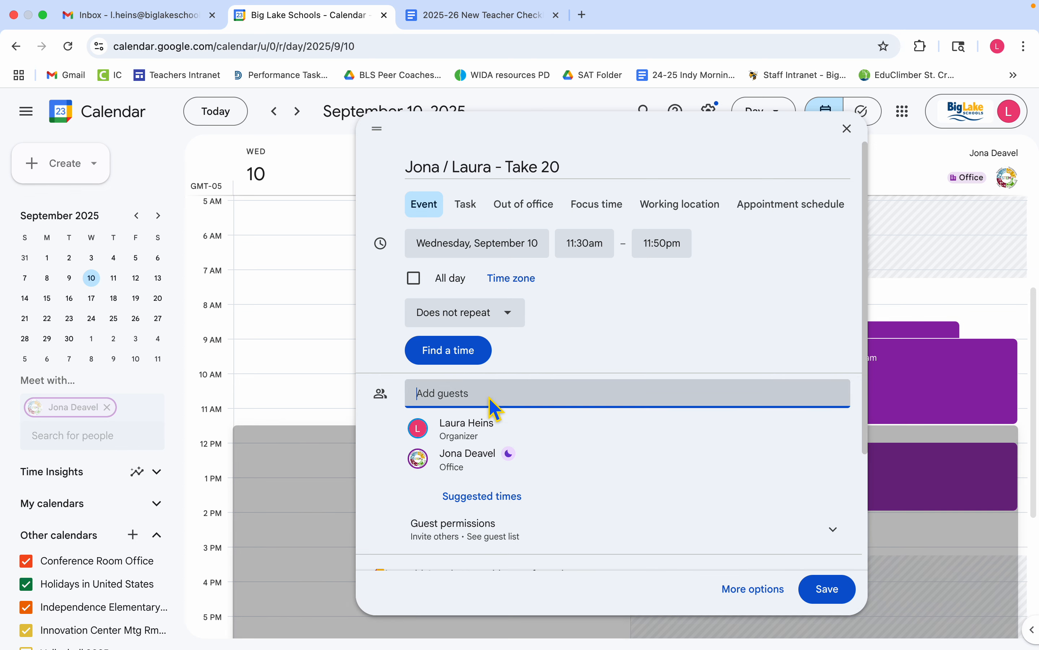
{"action": "type", "text": "scott"}
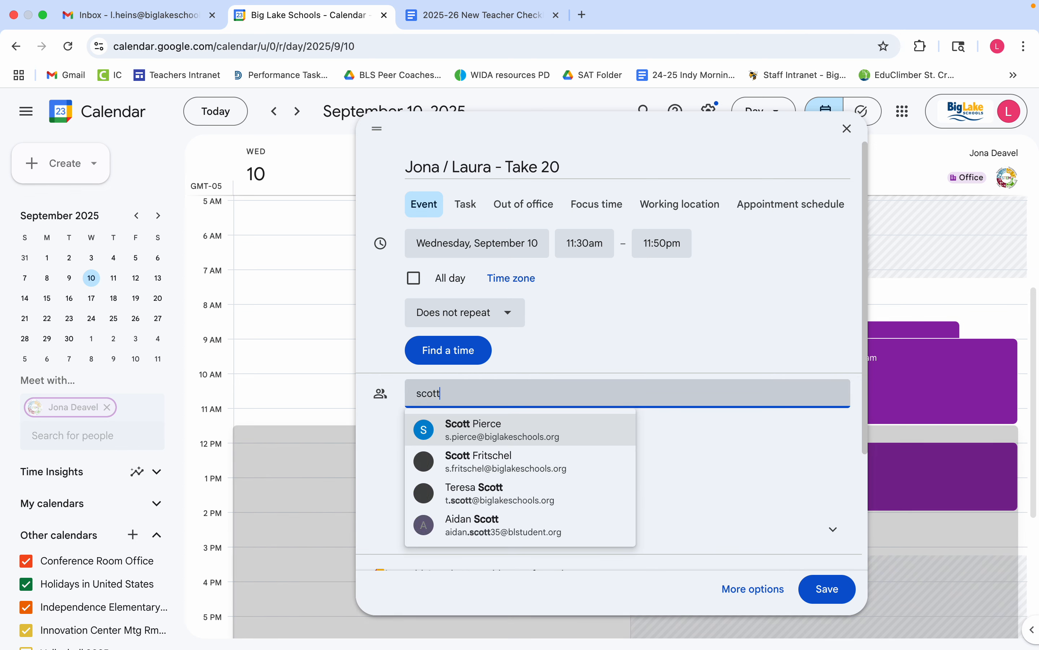
{"action": "left_click", "coordinate": [539, 438]}
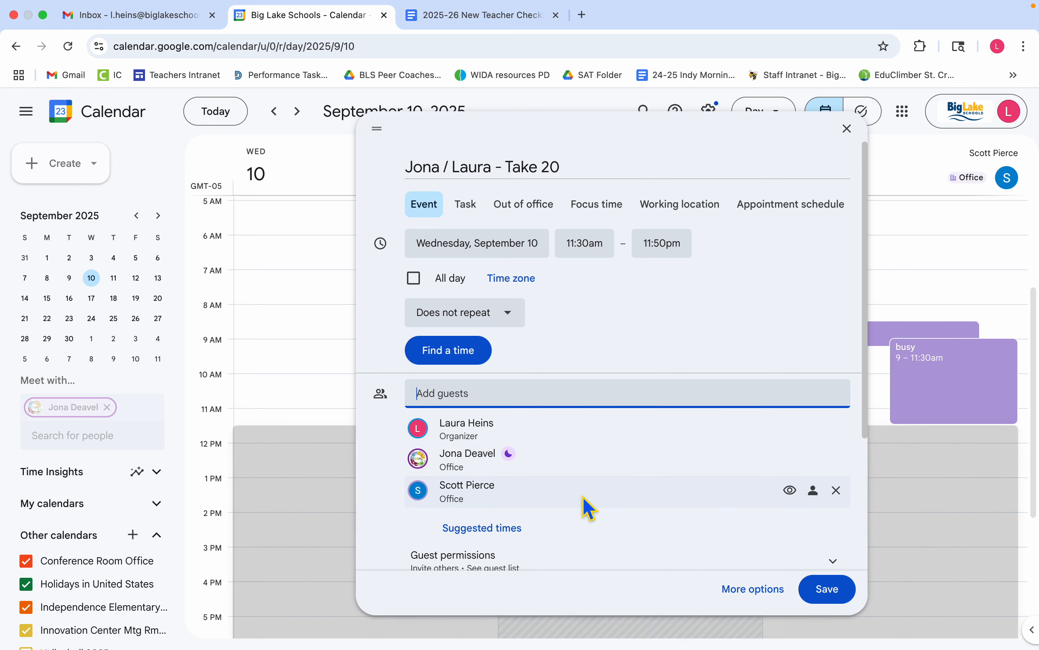
{"action": "scroll", "coordinate": [590, 507], "scroll_direction": "down", "scroll_amount": 3}
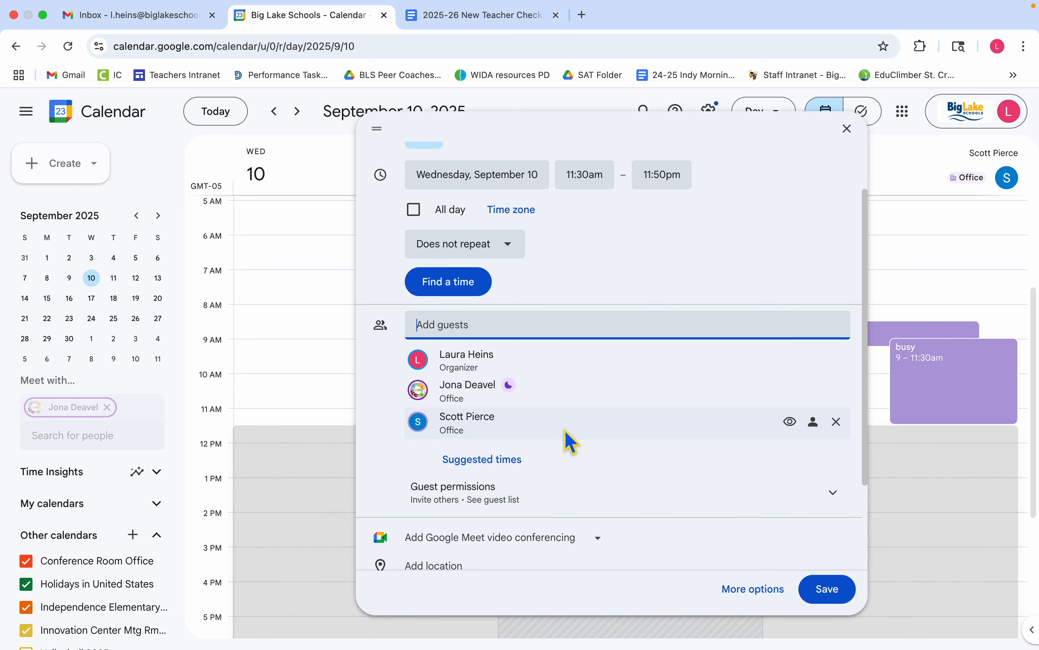
{"action": "mouse_move", "coordinate": [730, 439]}
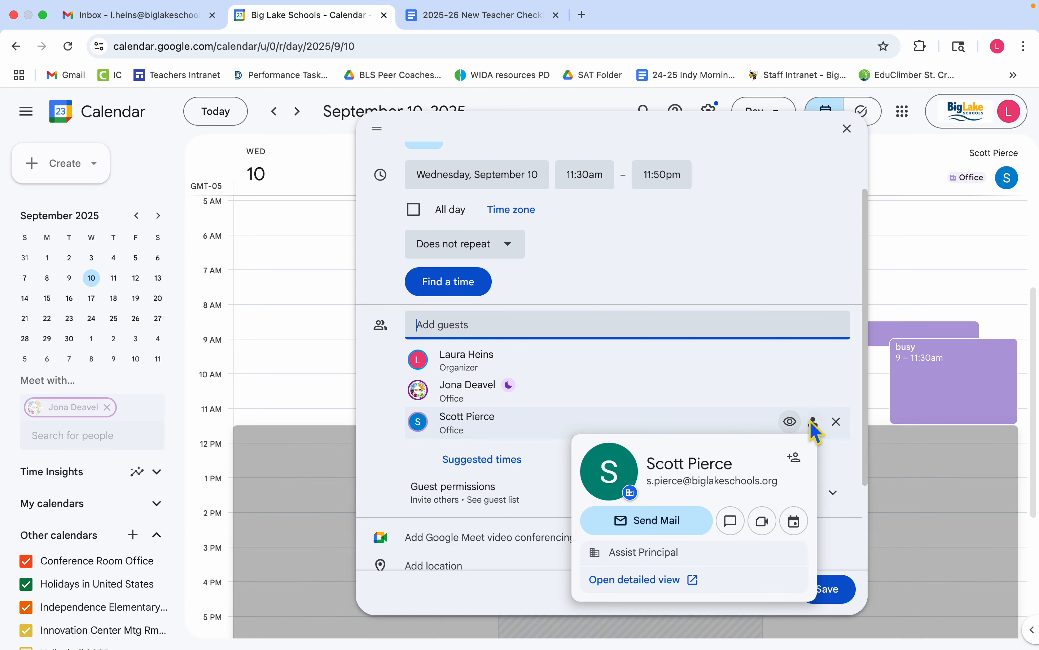
{"action": "left_click", "coordinate": [840, 426]}
Review the event details and save the Take 20 event without sending invitation emails to the guests.
{"action": "scroll", "coordinate": [719, 384], "scroll_direction": "down", "scroll_amount": 2}
{"action": "scroll", "coordinate": [719, 384], "scroll_direction": "down", "scroll_amount": 2}
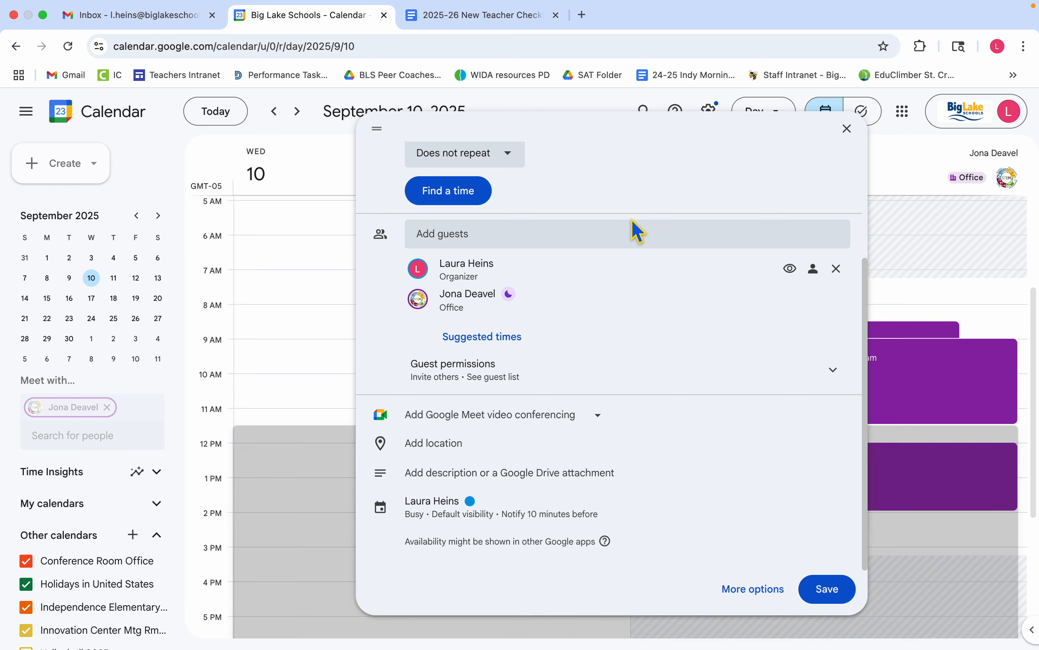
{"action": "scroll", "coordinate": [633, 291], "scroll_direction": "up", "scroll_amount": 5}
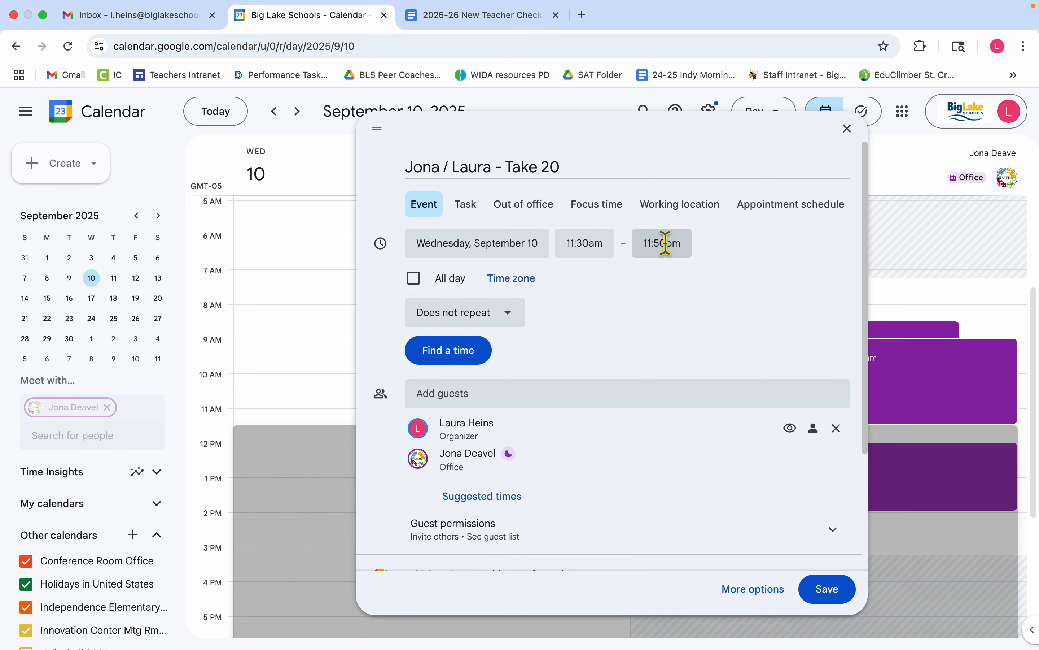
{"action": "scroll", "coordinate": [709, 378], "scroll_direction": "down", "scroll_amount": 4}
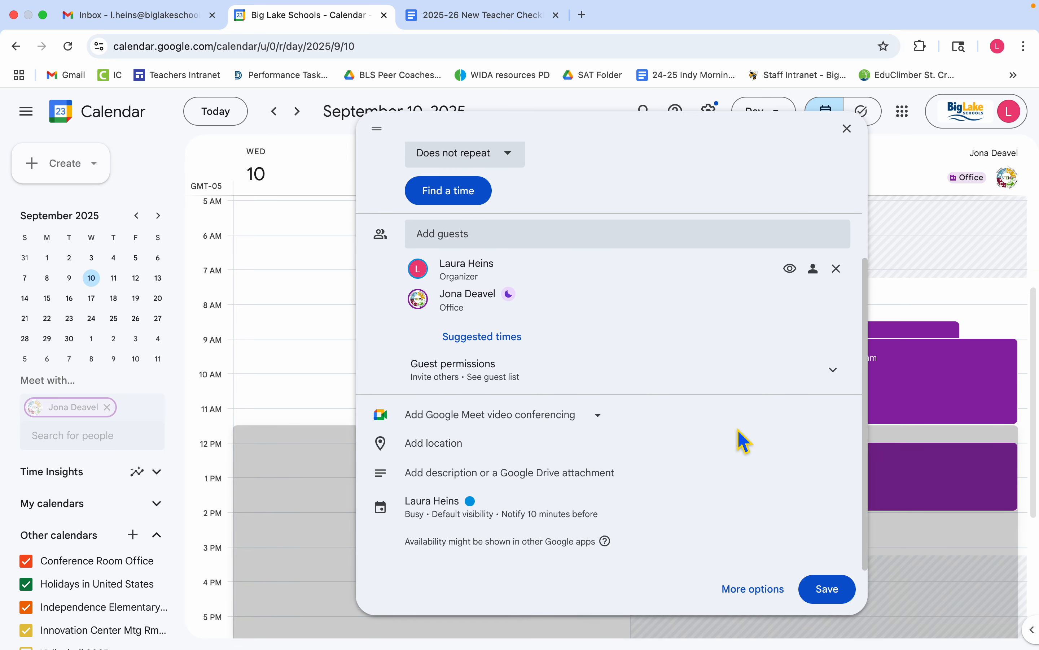
{"action": "left_click", "coordinate": [837, 595]}
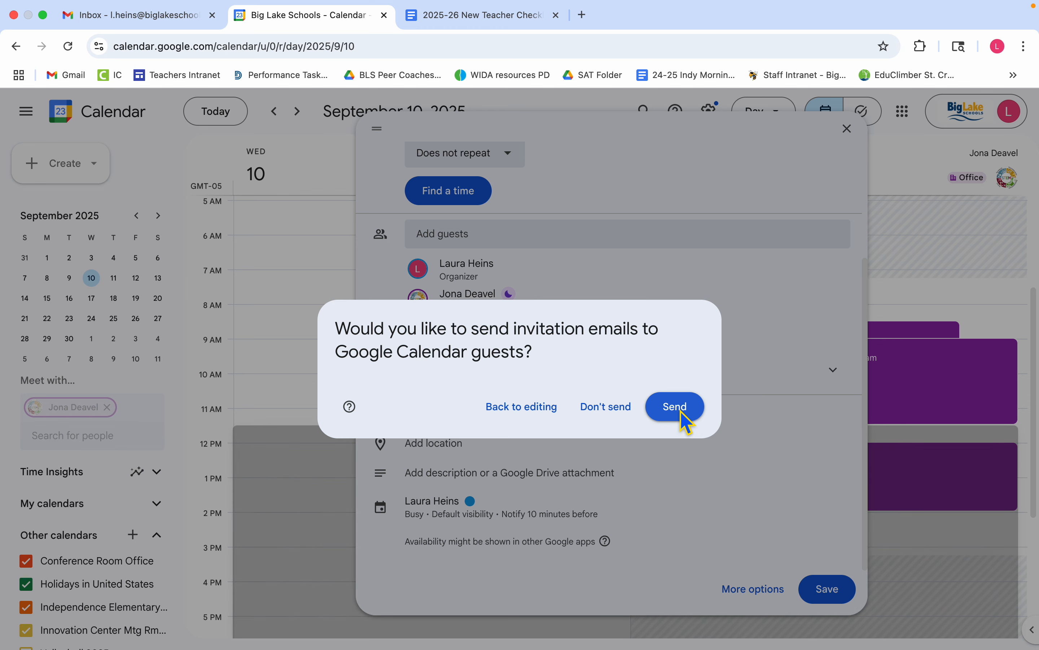
{"action": "left_click", "coordinate": [604, 407]}
Change the saved Take 20 event's end time to 11:50am and save it without sending update emails.
{"action": "scroll", "coordinate": [605, 413], "scroll_direction": "down", "scroll_amount": 5}
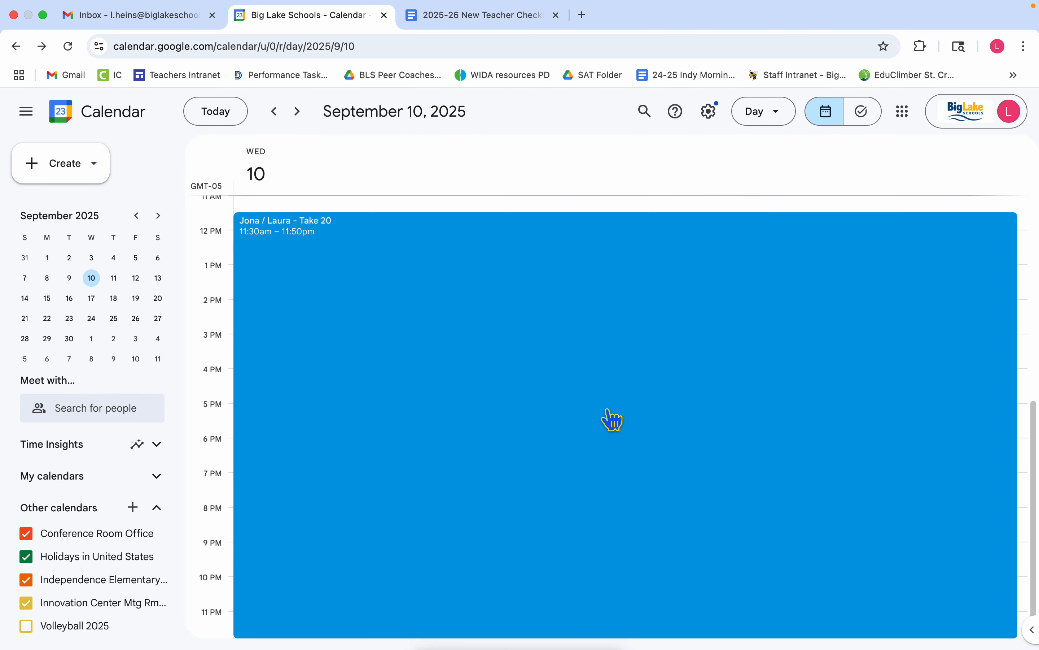
{"action": "scroll", "coordinate": [435, 323], "scroll_direction": "up", "scroll_amount": 3}
{"action": "scroll", "coordinate": [445, 329], "scroll_direction": "down", "scroll_amount": 2}
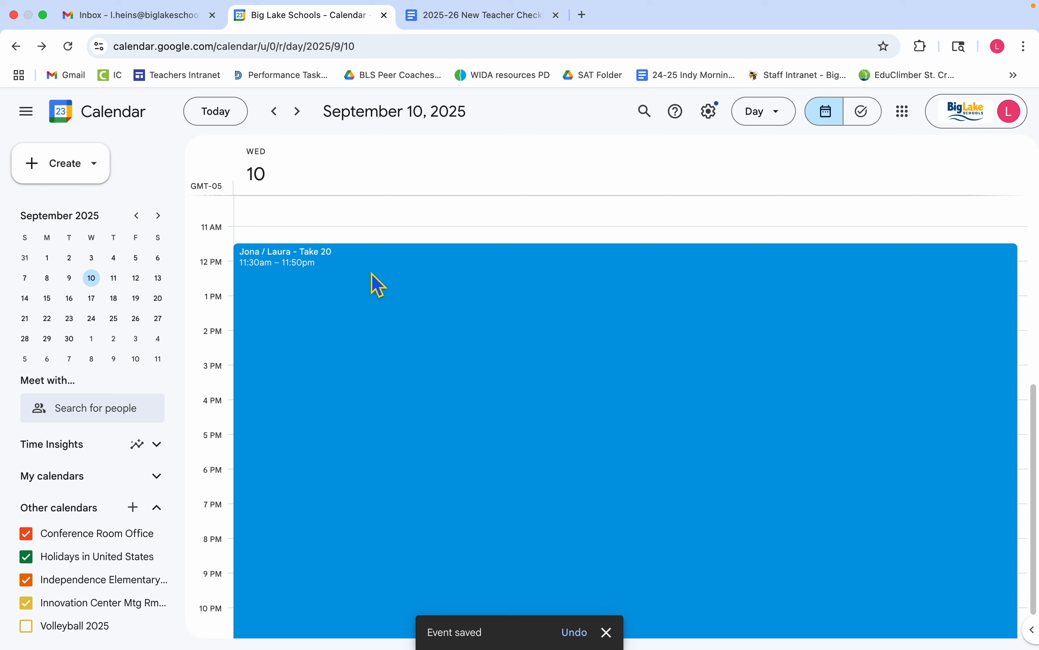
{"action": "scroll", "coordinate": [412, 372], "scroll_direction": "down", "scroll_amount": 1}
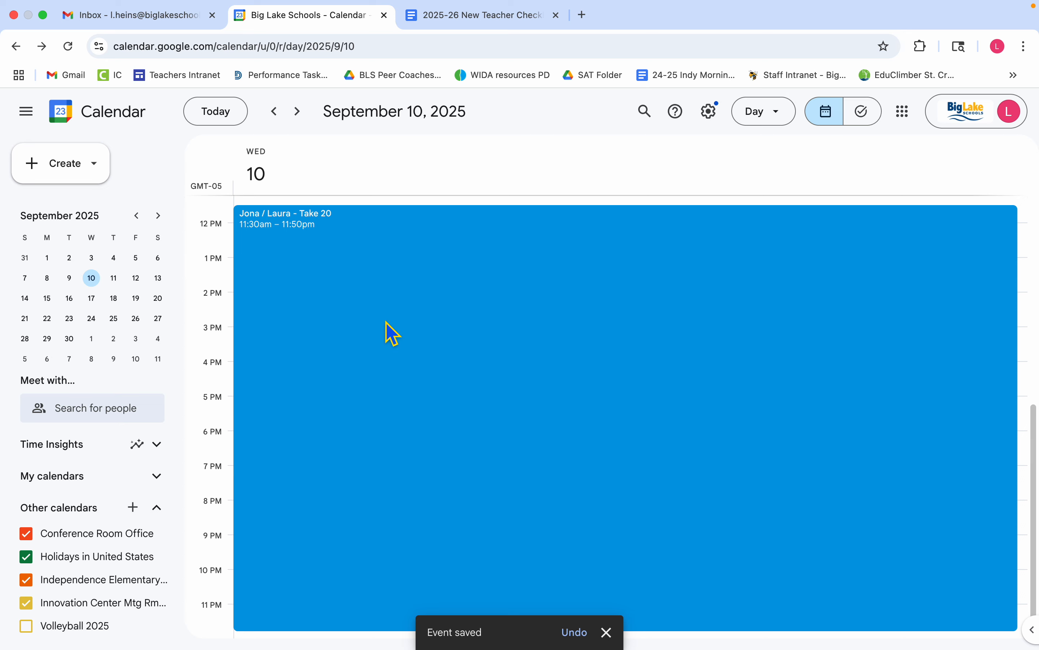
{"action": "left_click", "coordinate": [582, 336]}
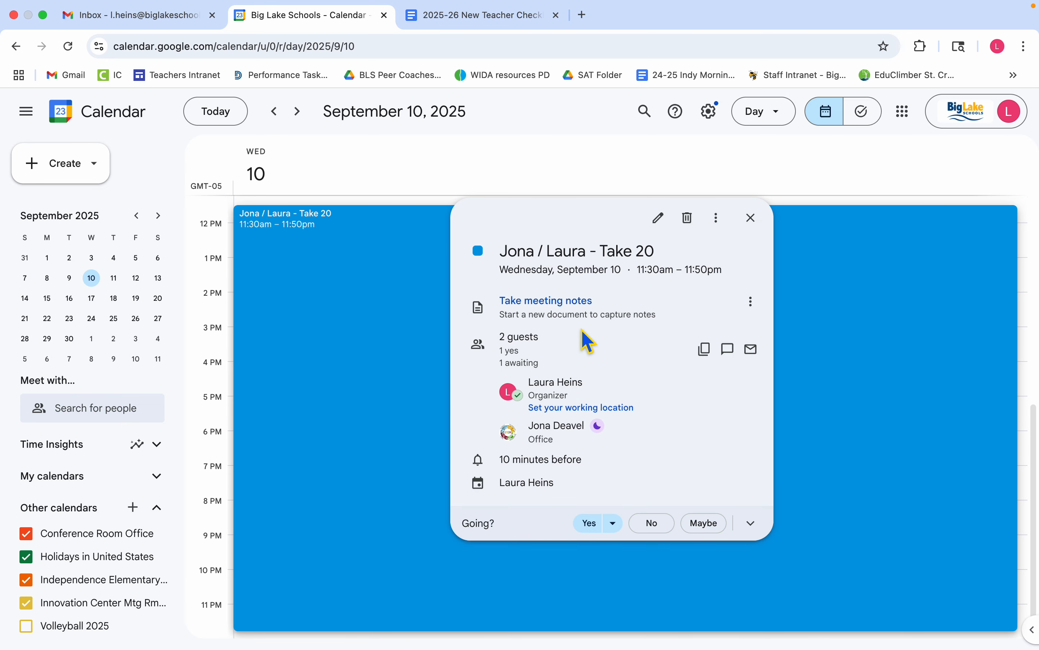
{"action": "left_click", "coordinate": [659, 219]}
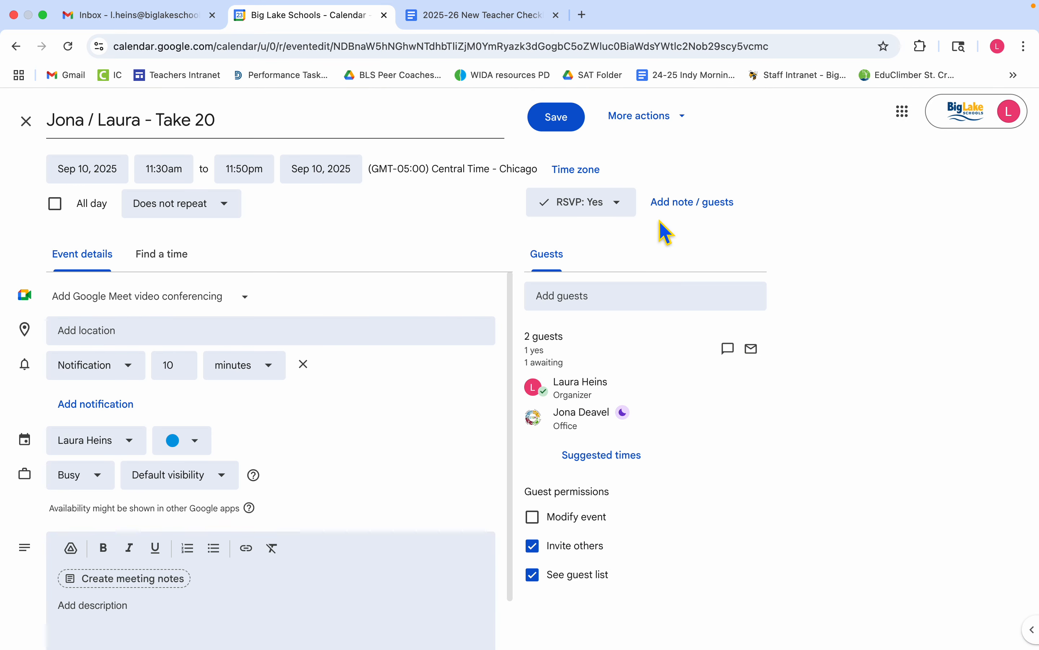
{"action": "left_click", "coordinate": [265, 176]}
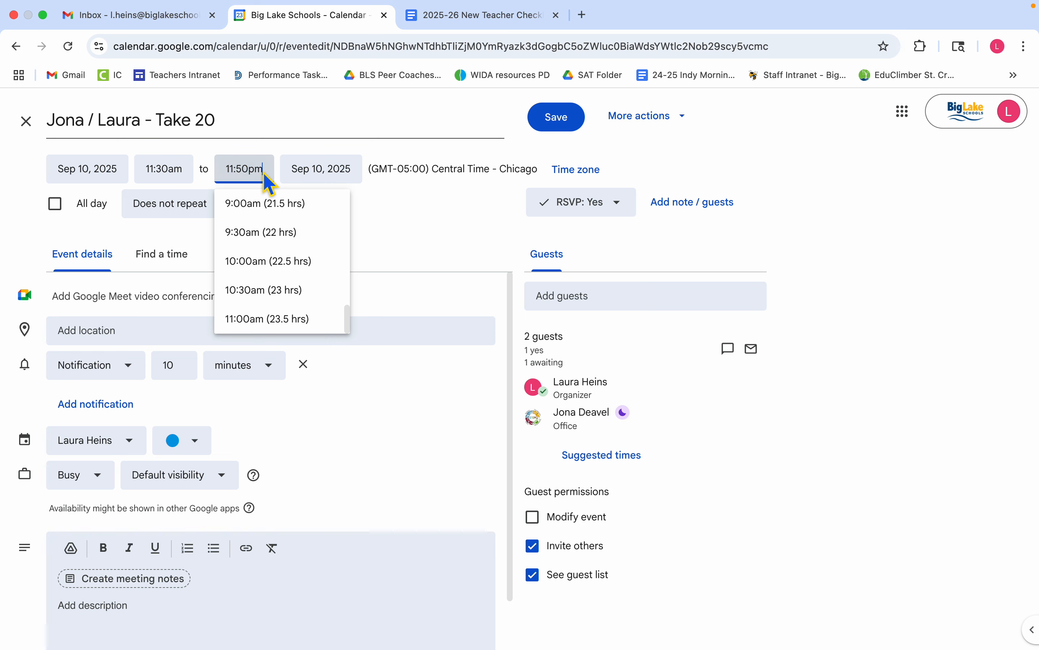
{"action": "key", "text": "Left"}
{"action": "key", "text": "BackSpace"}
{"action": "type", "text": "a"}
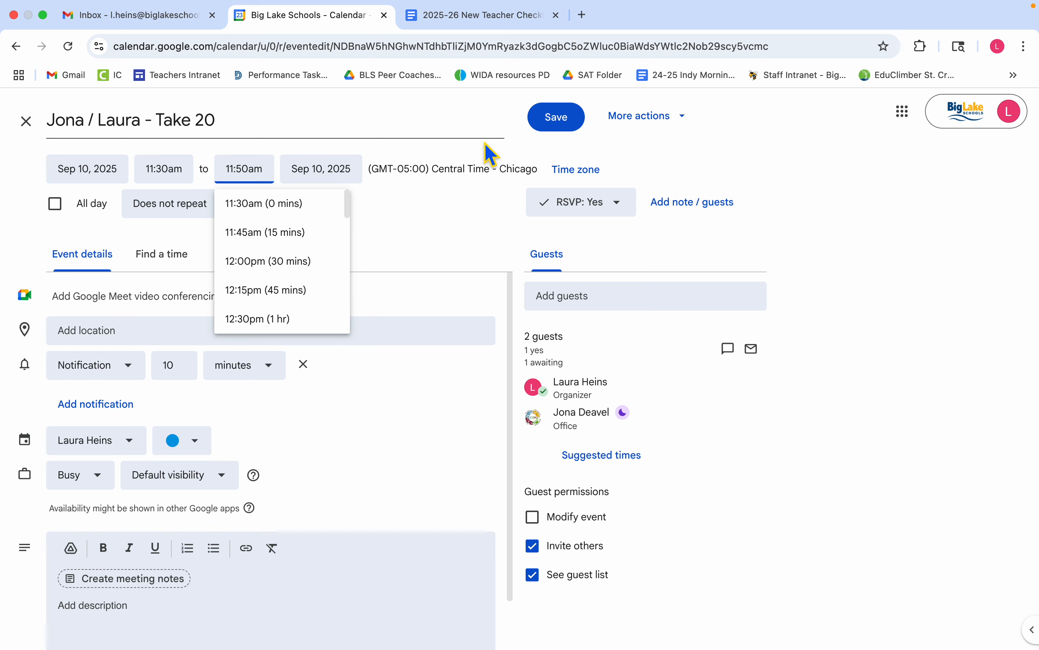
{"action": "left_click", "coordinate": [462, 129]}
{"action": "left_click", "coordinate": [555, 123]}
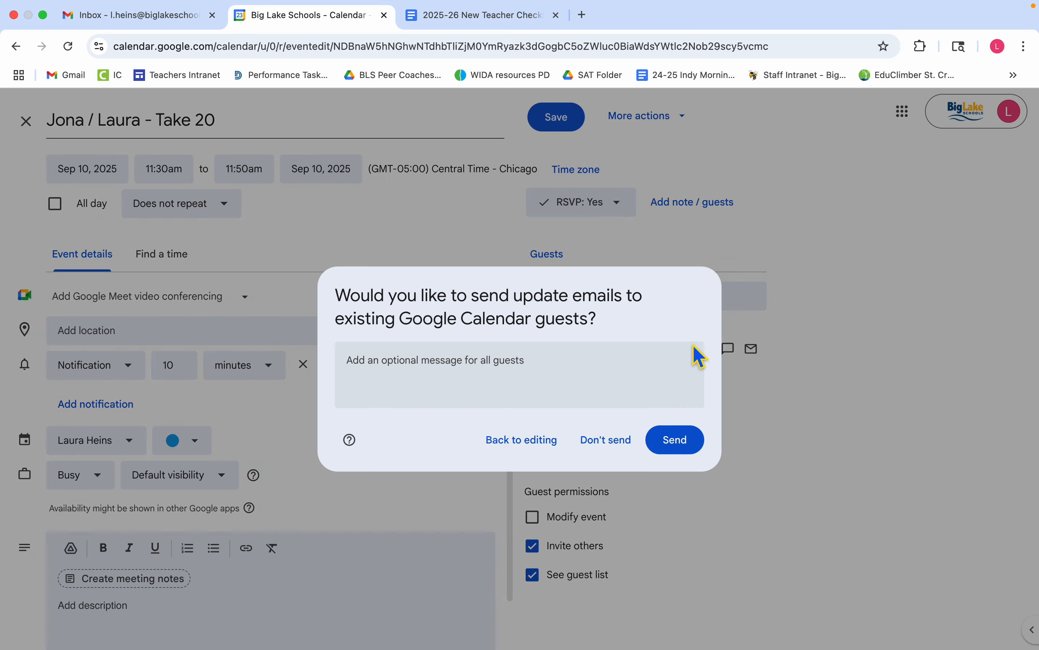
{"action": "left_click", "coordinate": [609, 447]}
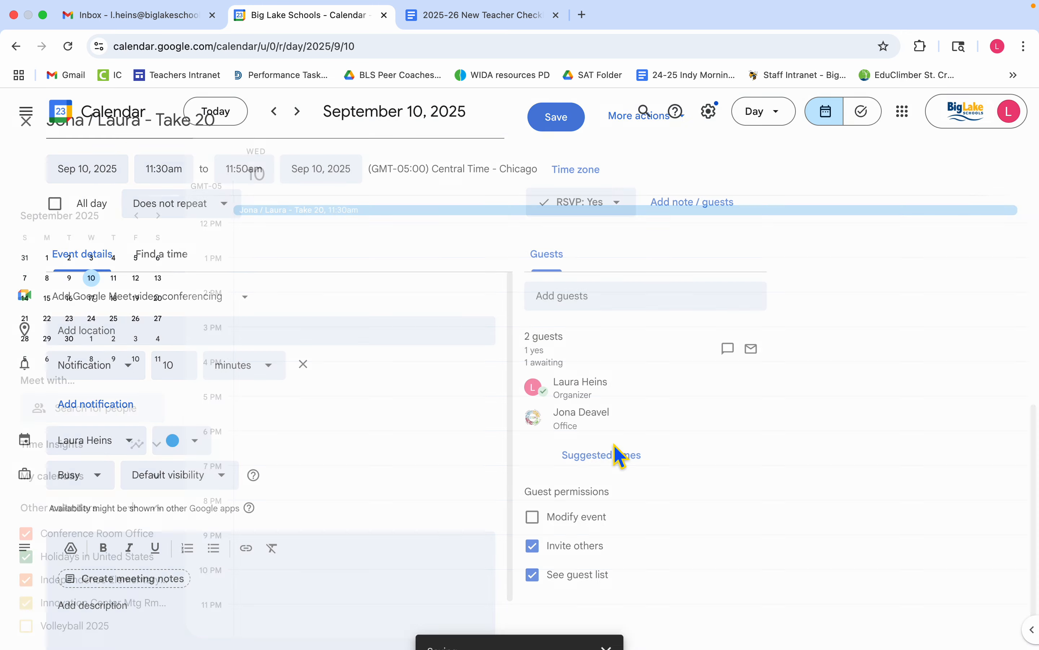
Check the Take 20 event's details and delete it without sending cancellation emails.
{"action": "scroll", "coordinate": [351, 301], "scroll_direction": "up", "scroll_amount": 5}
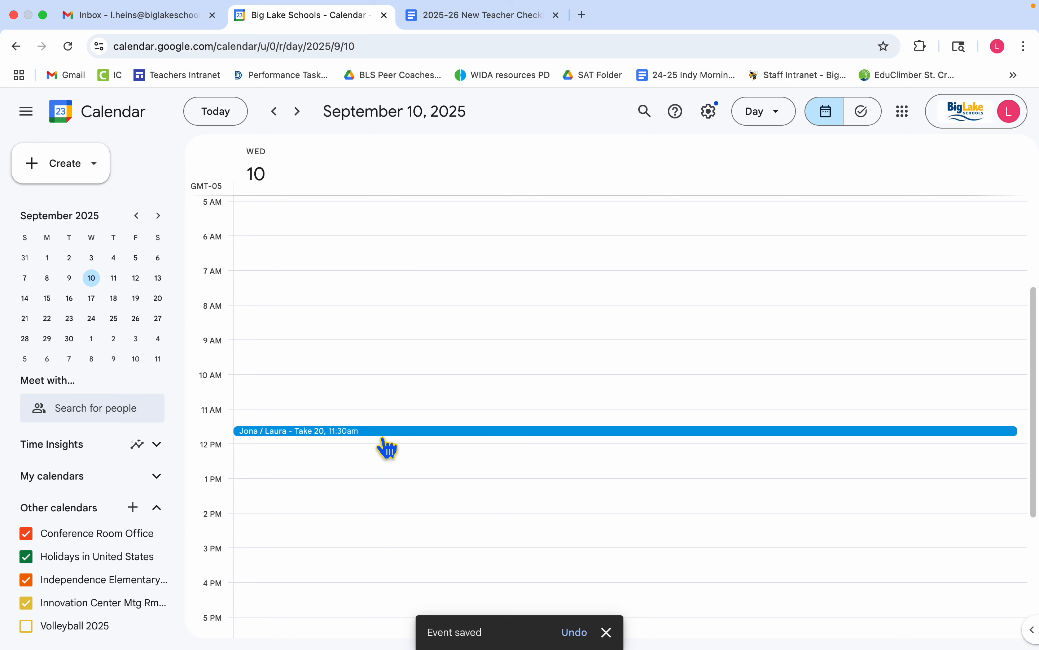
{"action": "scroll", "coordinate": [424, 302], "scroll_direction": "up", "scroll_amount": 3}
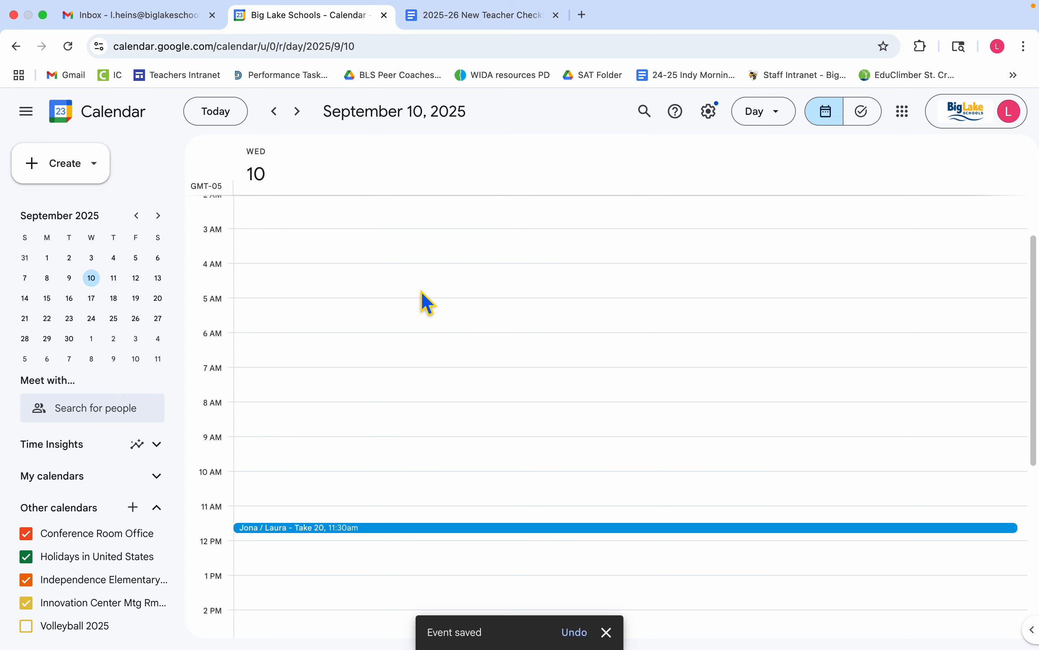
{"action": "left_click", "coordinate": [367, 532]}
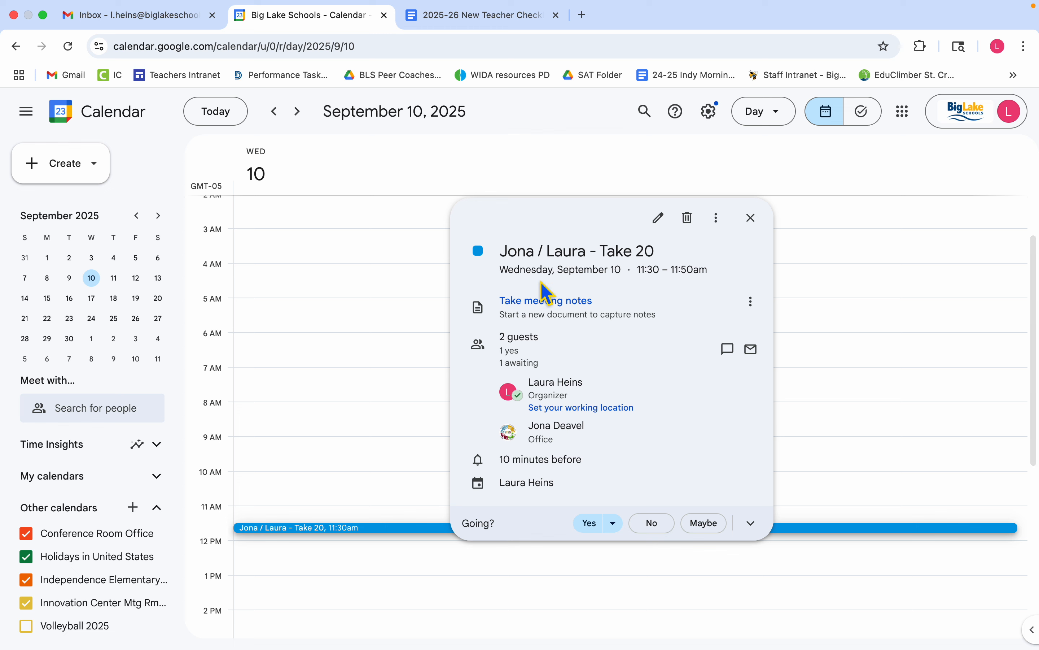
{"action": "left_click", "coordinate": [689, 219]}
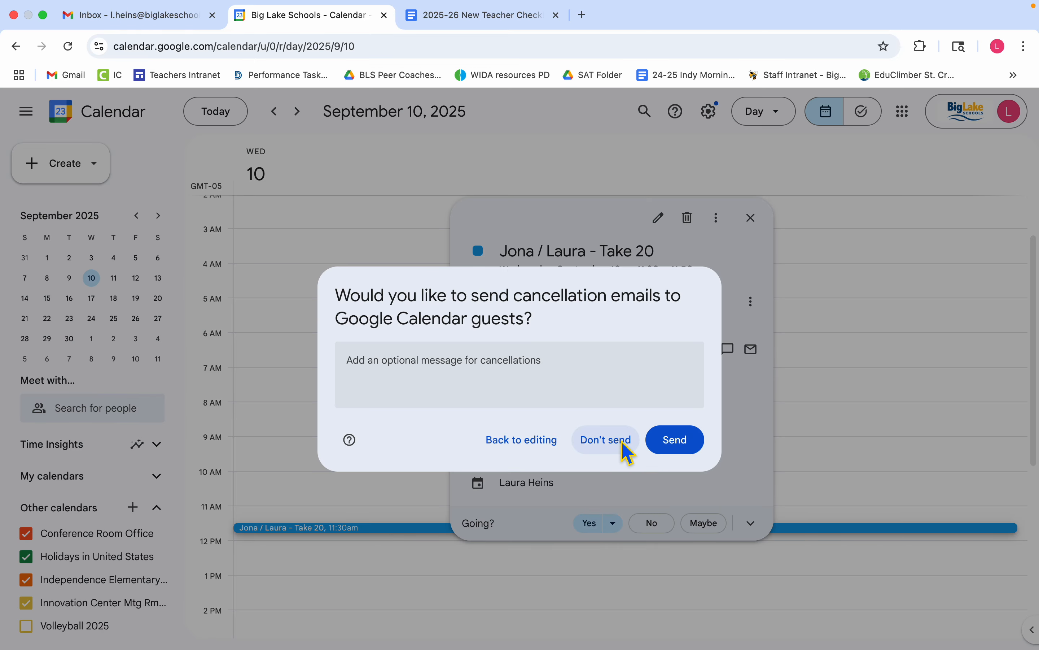
{"action": "left_click", "coordinate": [621, 452]}
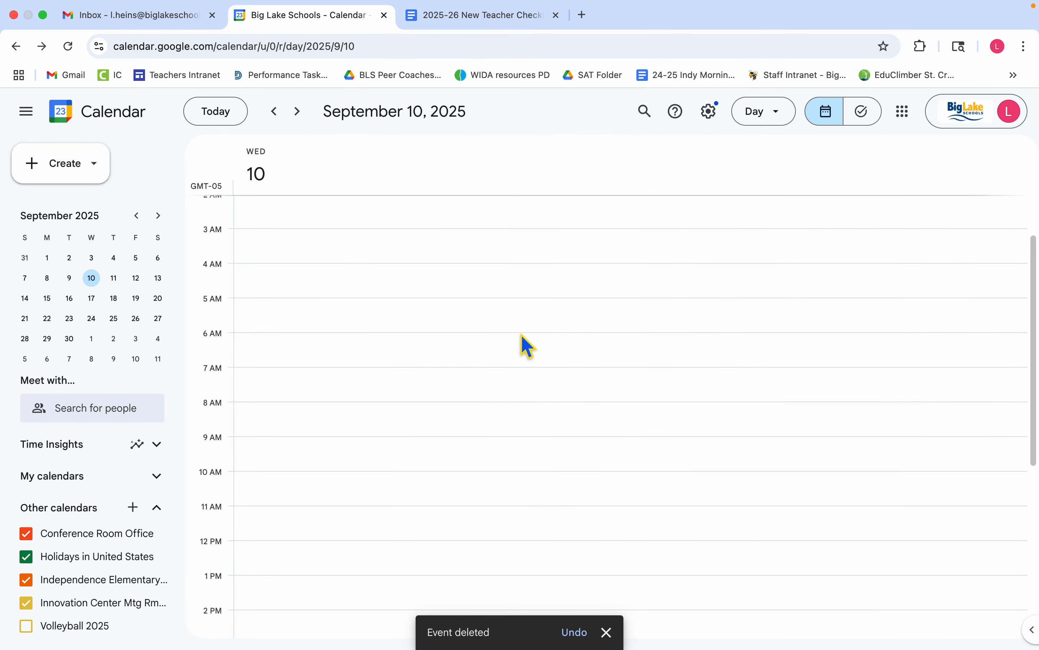